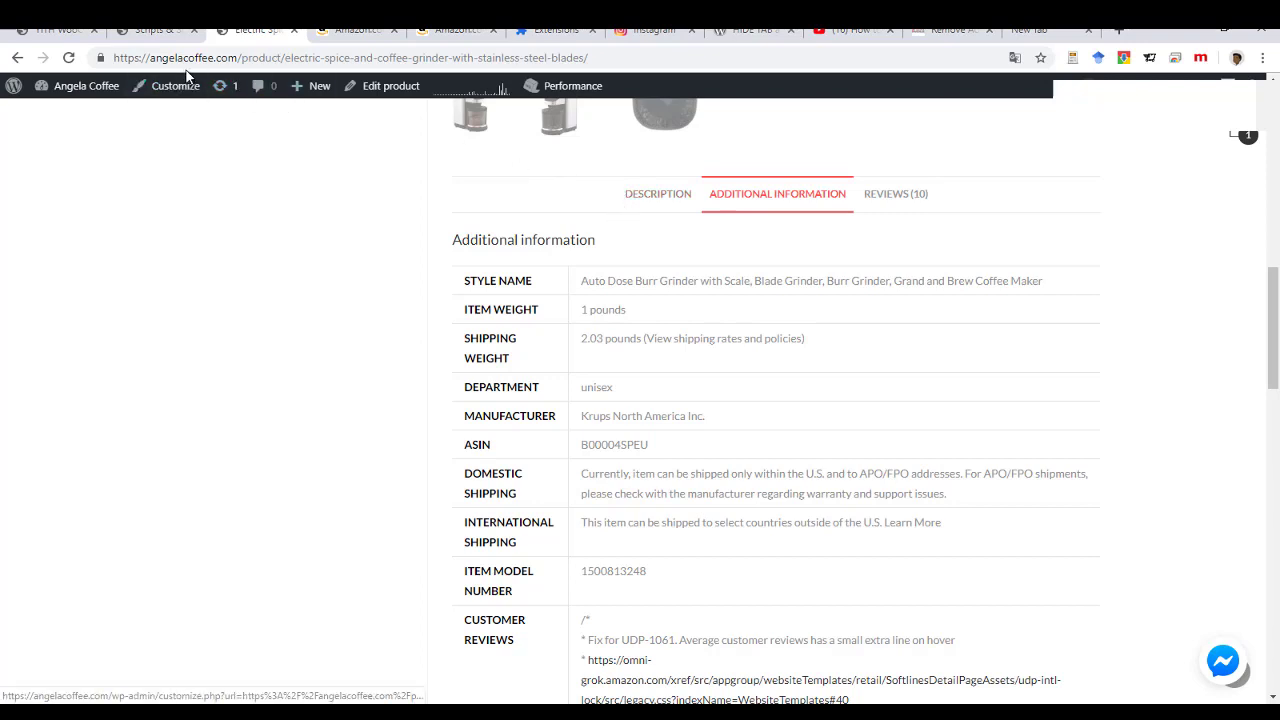
Look through the Description, Additional Information and Reviews tabs of the coffee grinder product page, returning to Additional Information
click(673, 200)
click(786, 200)
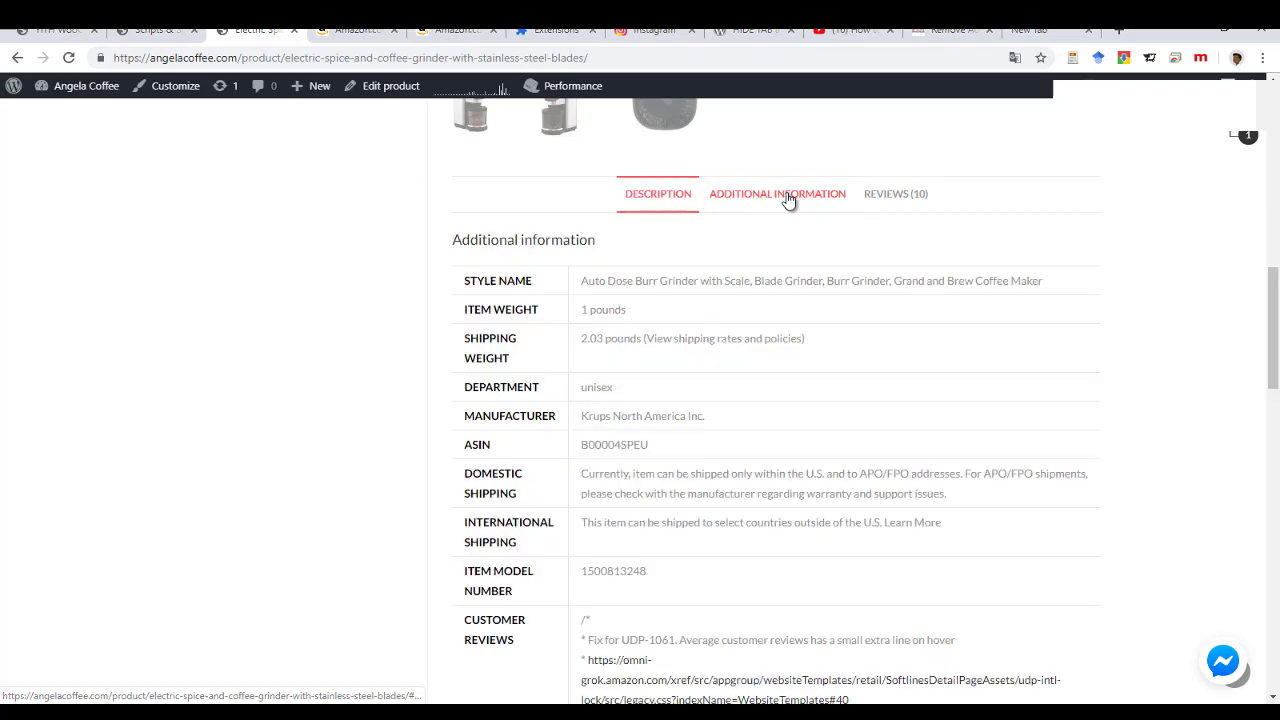
click(893, 203)
click(797, 201)
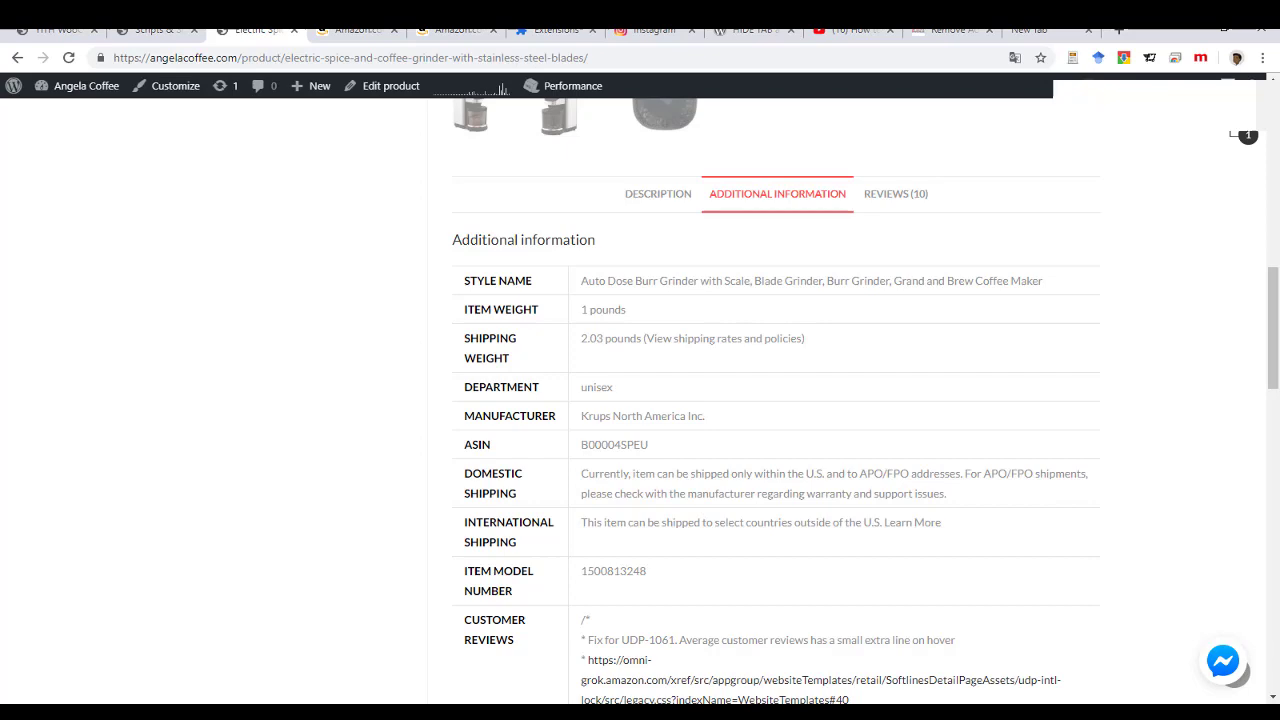
Switch to Notepad++ and select the entire snippet that removes the additional information tab, then return to the browser
click(871, 651)
click(215, 273)
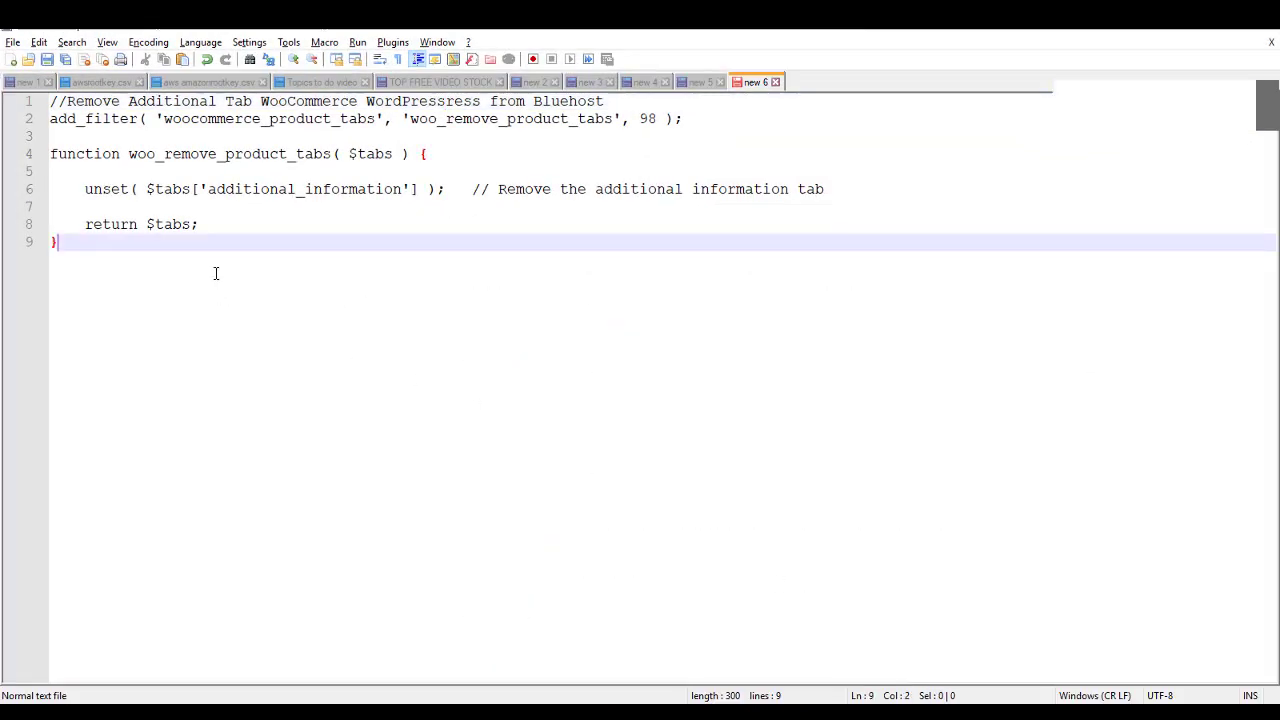
drag(215, 273, 48, 100)
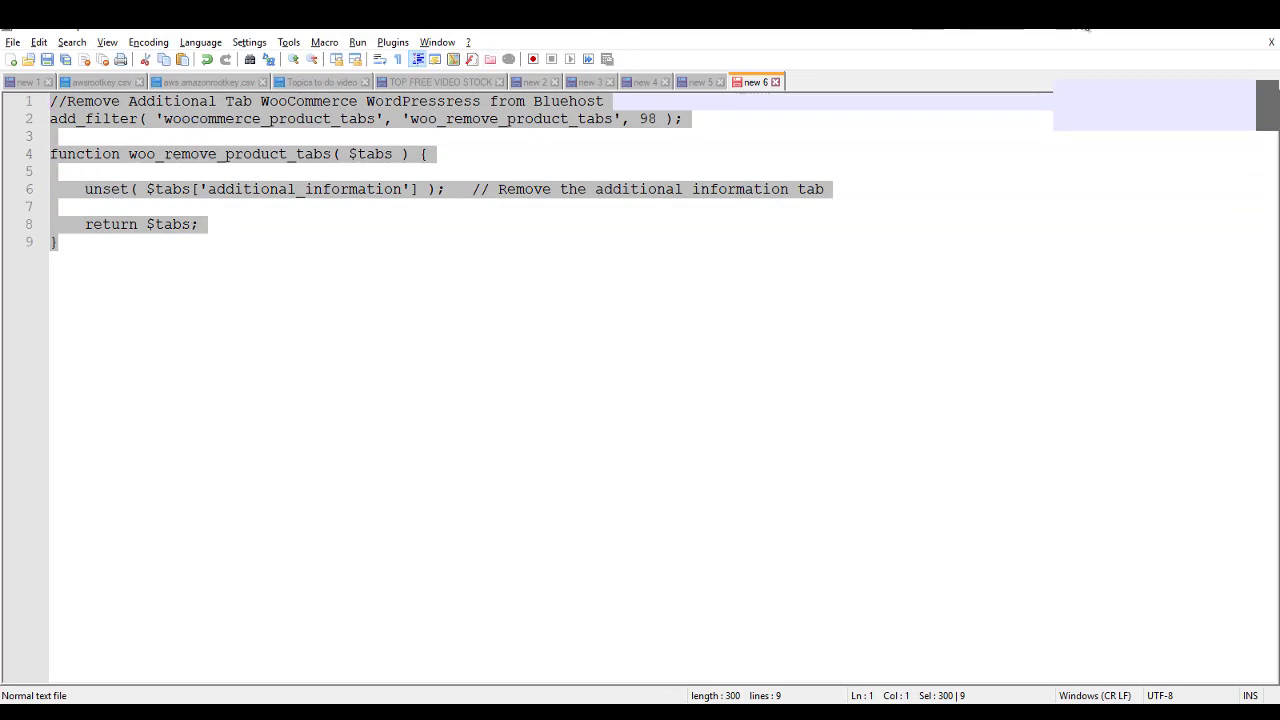
click(1192, 32)
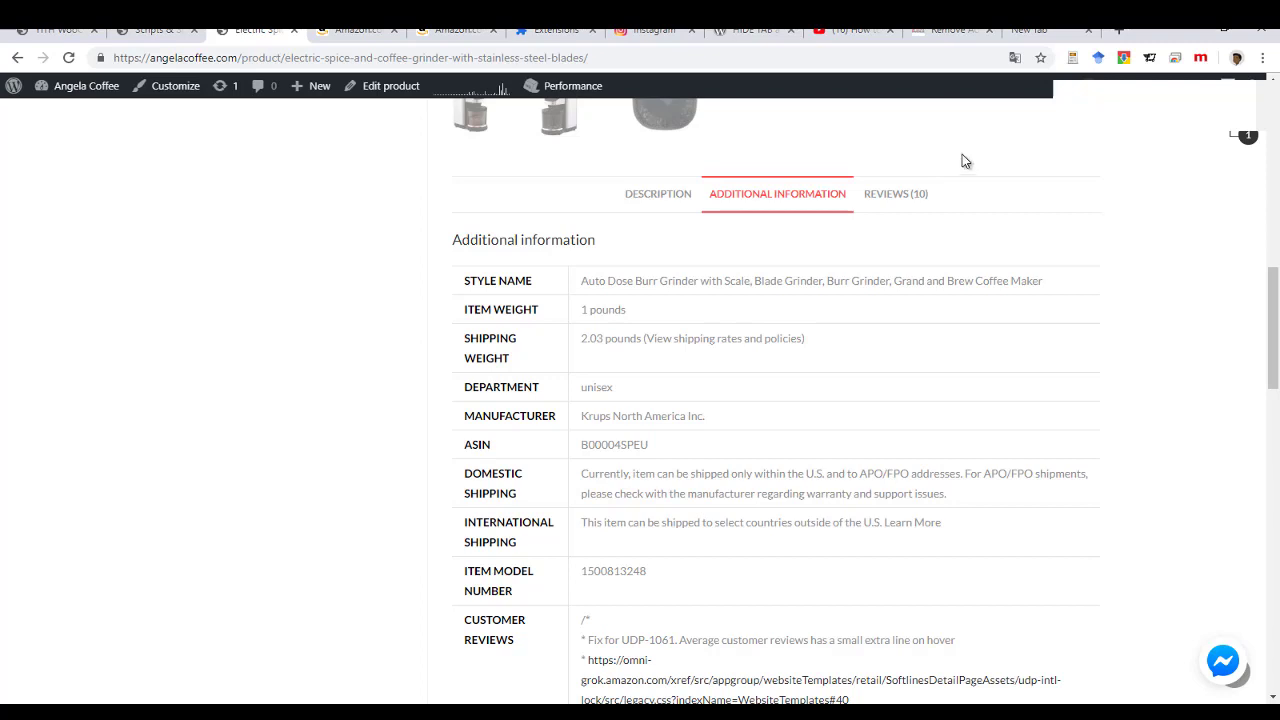
Look at the Appearance section in the Angela Coffee WordPress dashboard
click(55, 29)
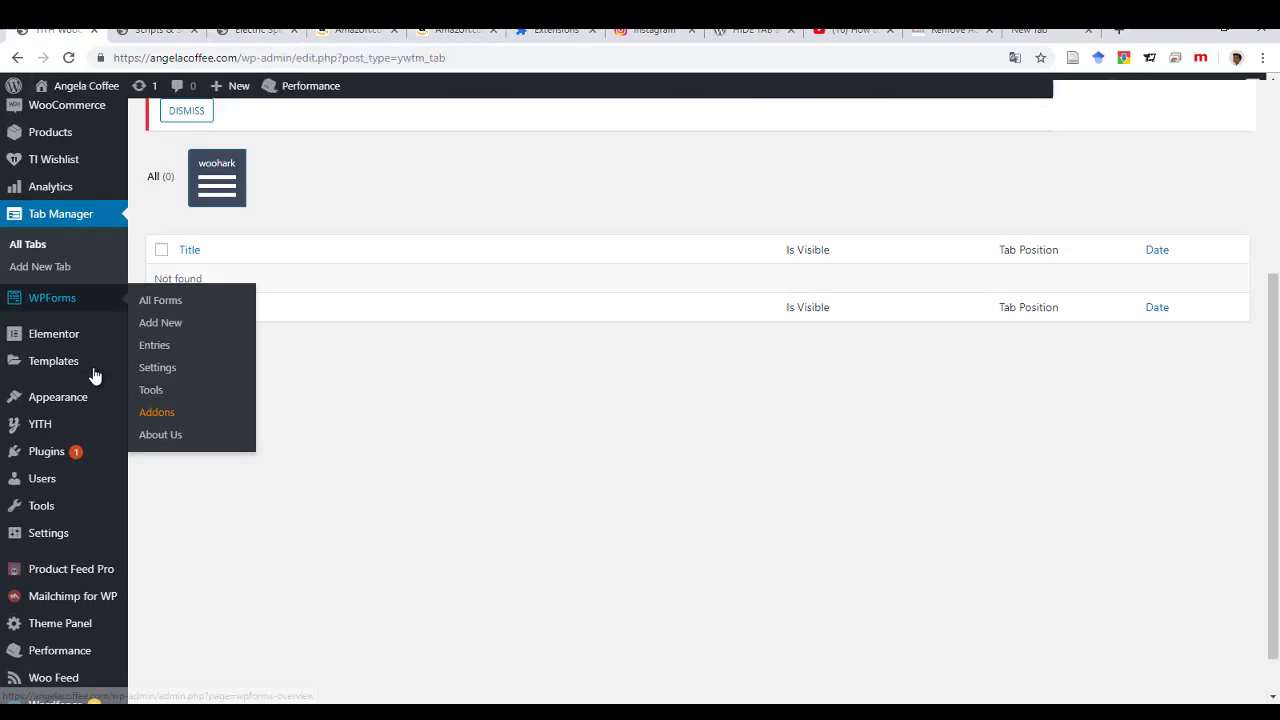
scroll(90, 400, down, 1)
mouse_move(77, 346)
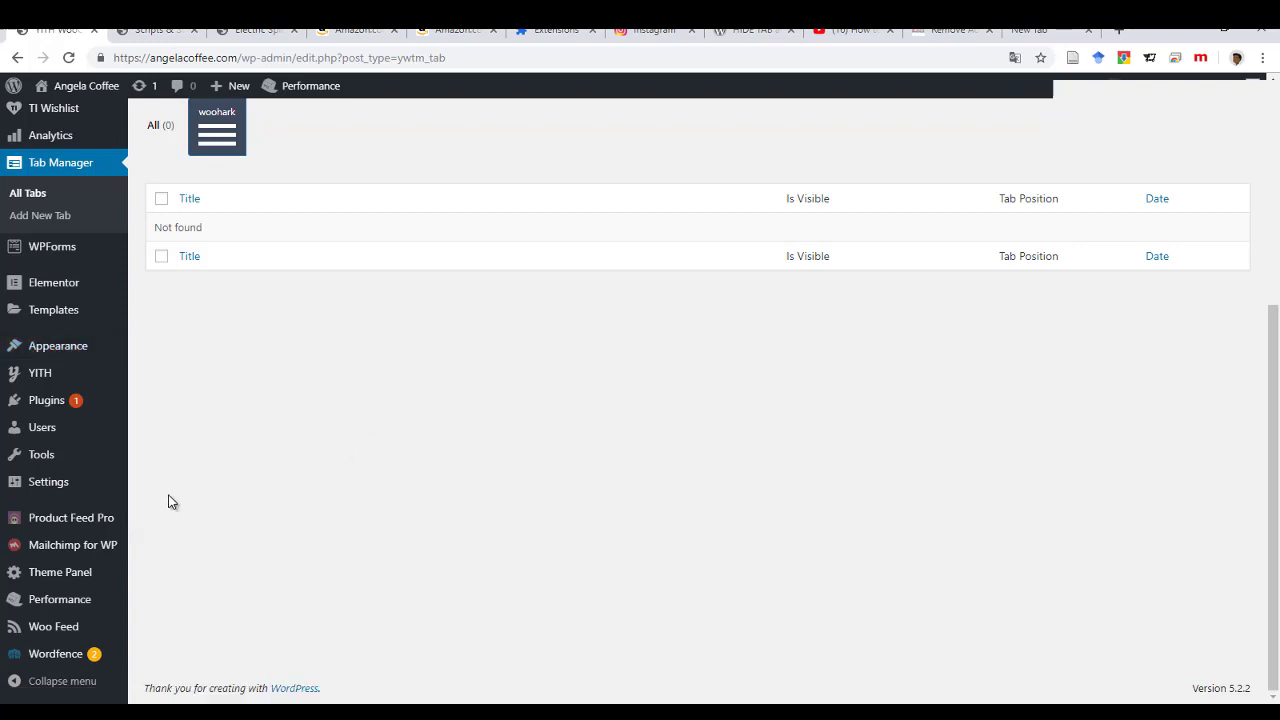
mouse_move(196, 429)
Log in to the Bluehost hosting account from the empty browser tab and open its File Manager
click(1061, 33)
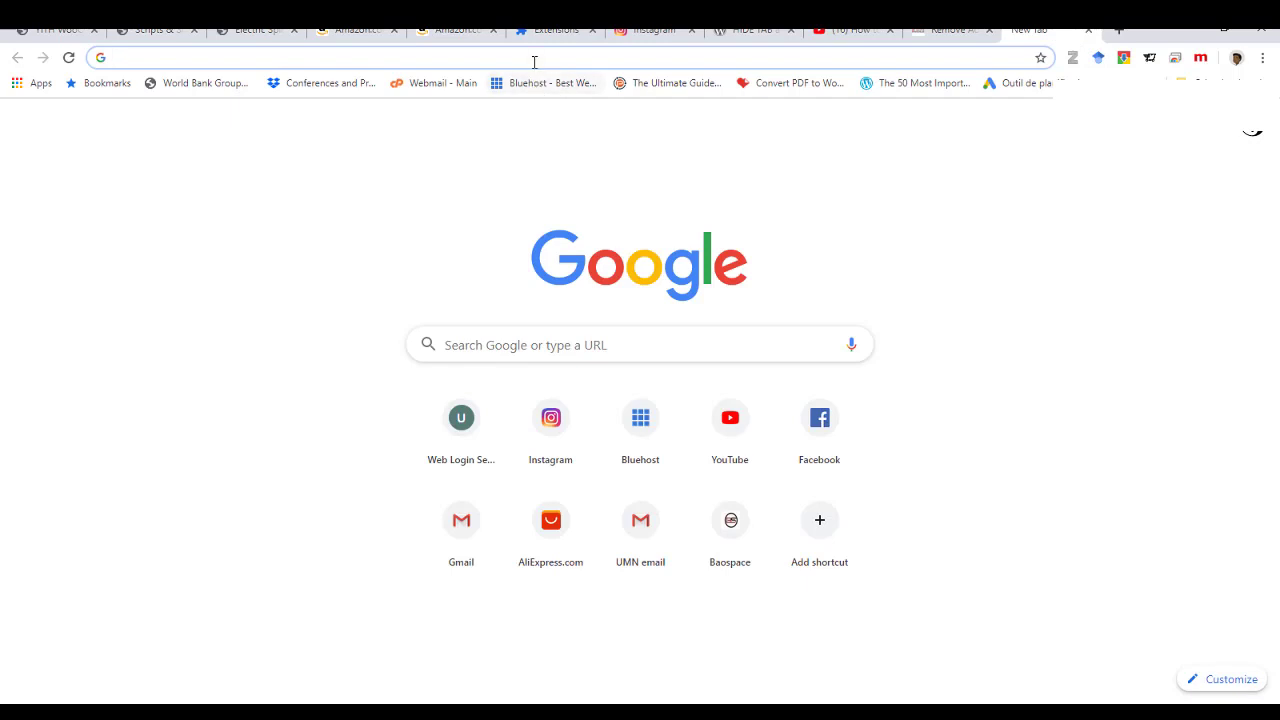
click(638, 412)
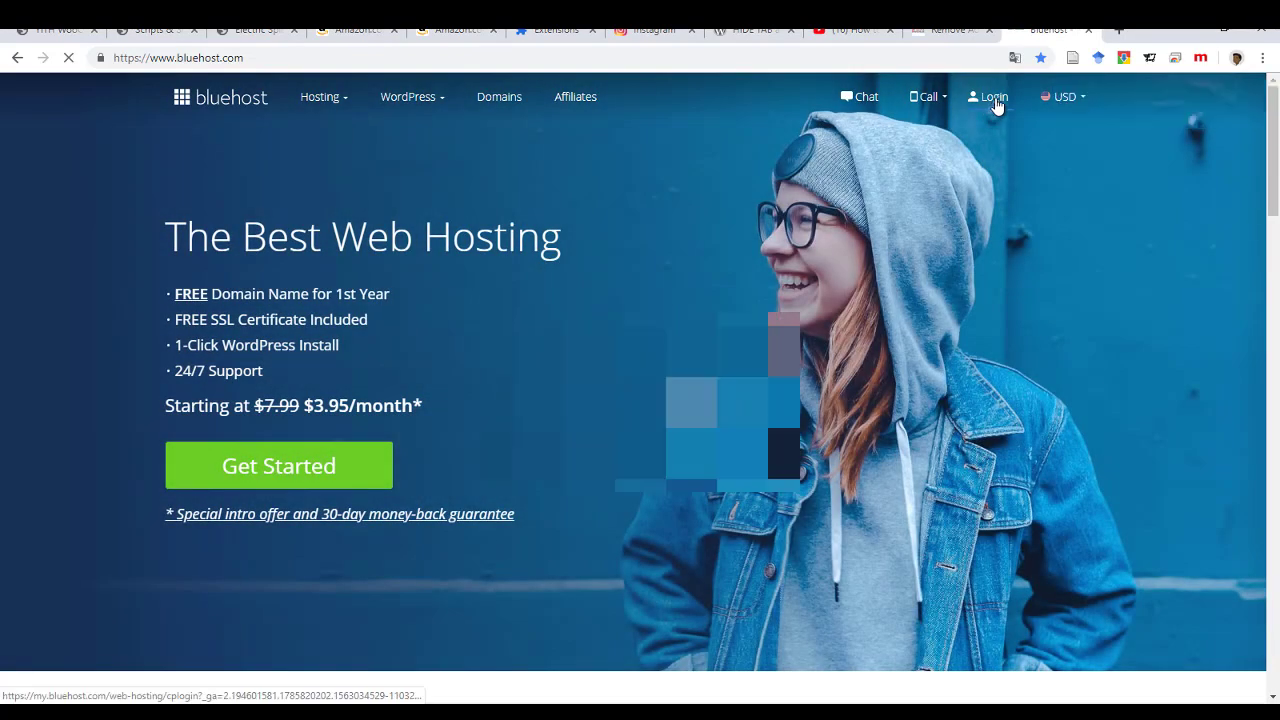
click(994, 99)
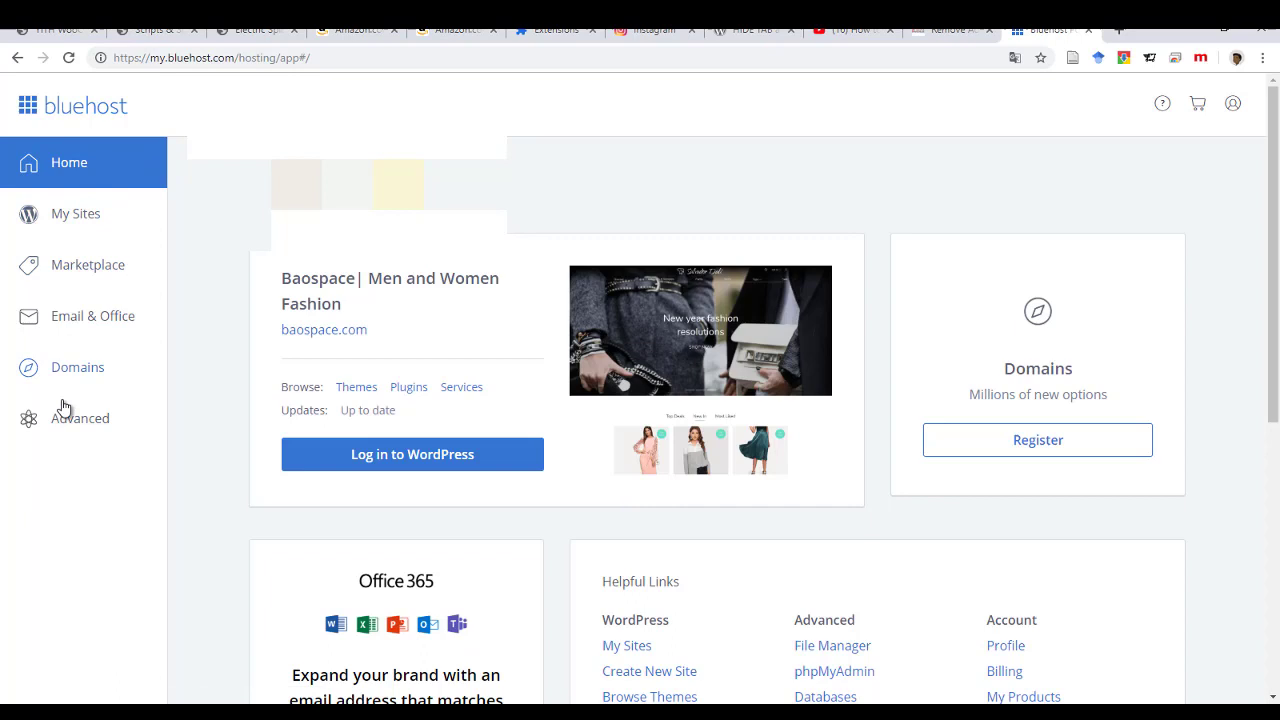
click(84, 424)
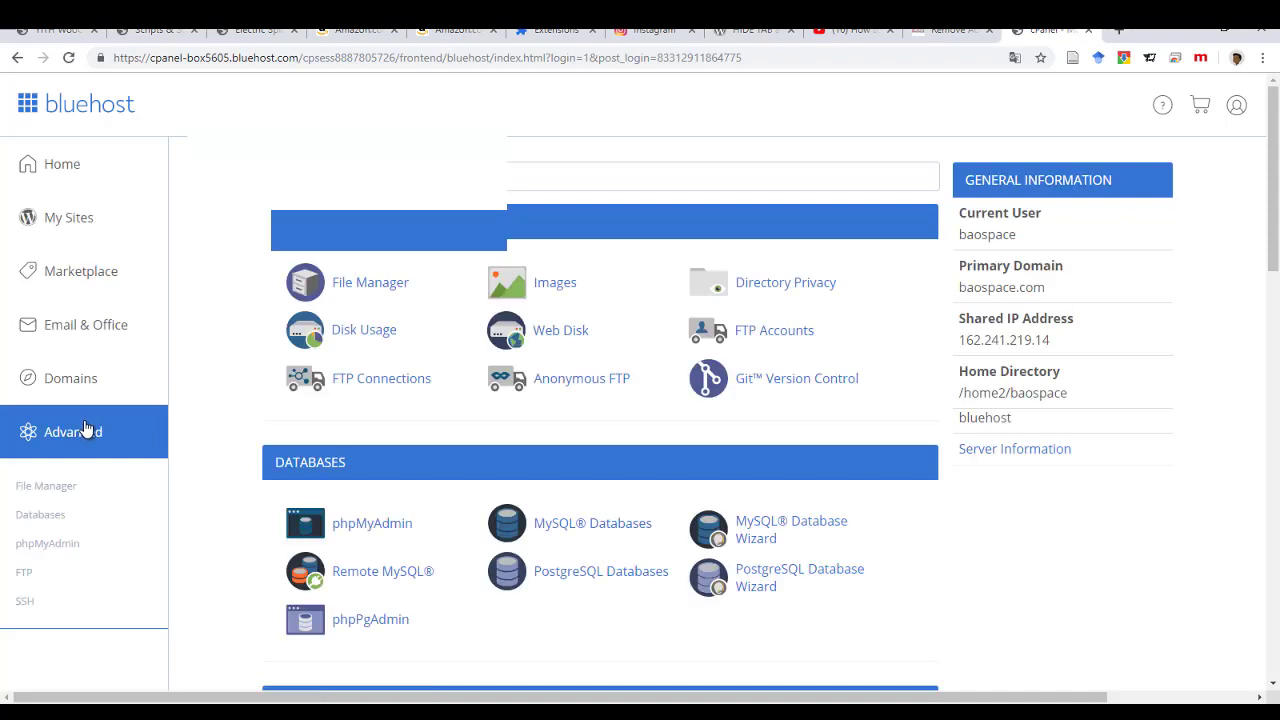
click(370, 283)
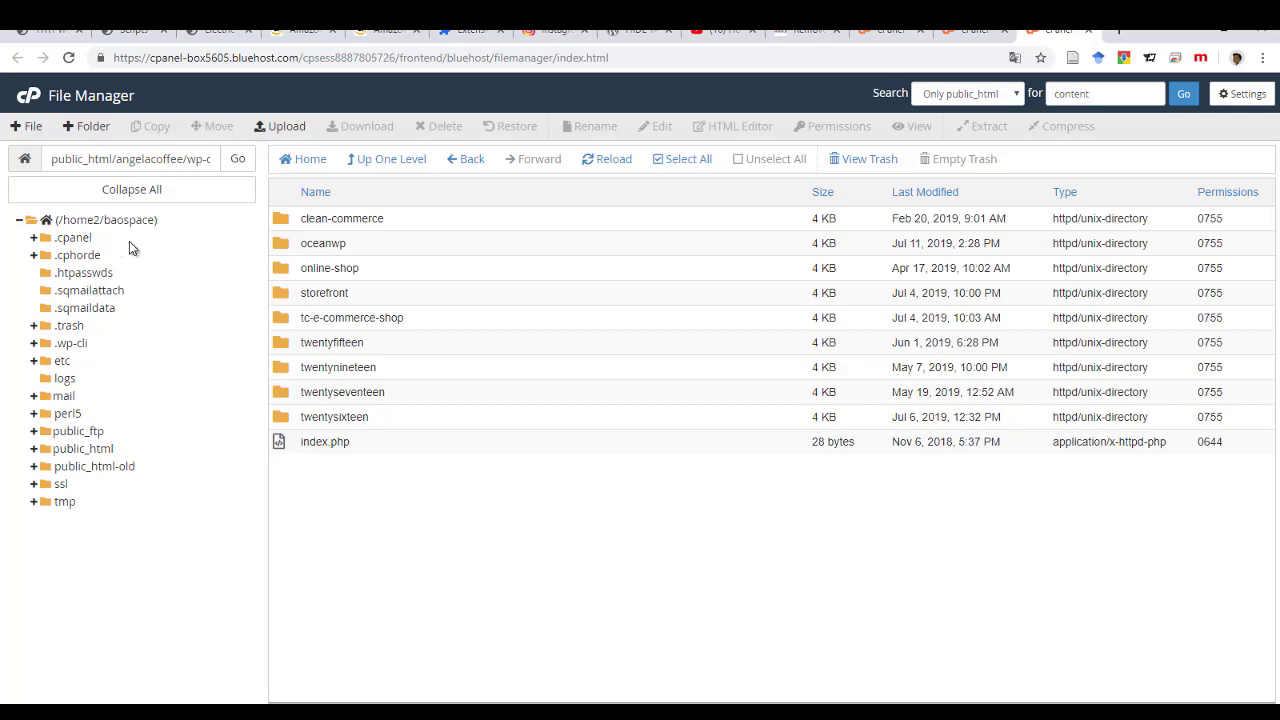
Expand public_html, collapse the angelacoffee folder and examine the themes folder inside the main site's wp-content
click(33, 449)
scroll(148, 510, down, 2)
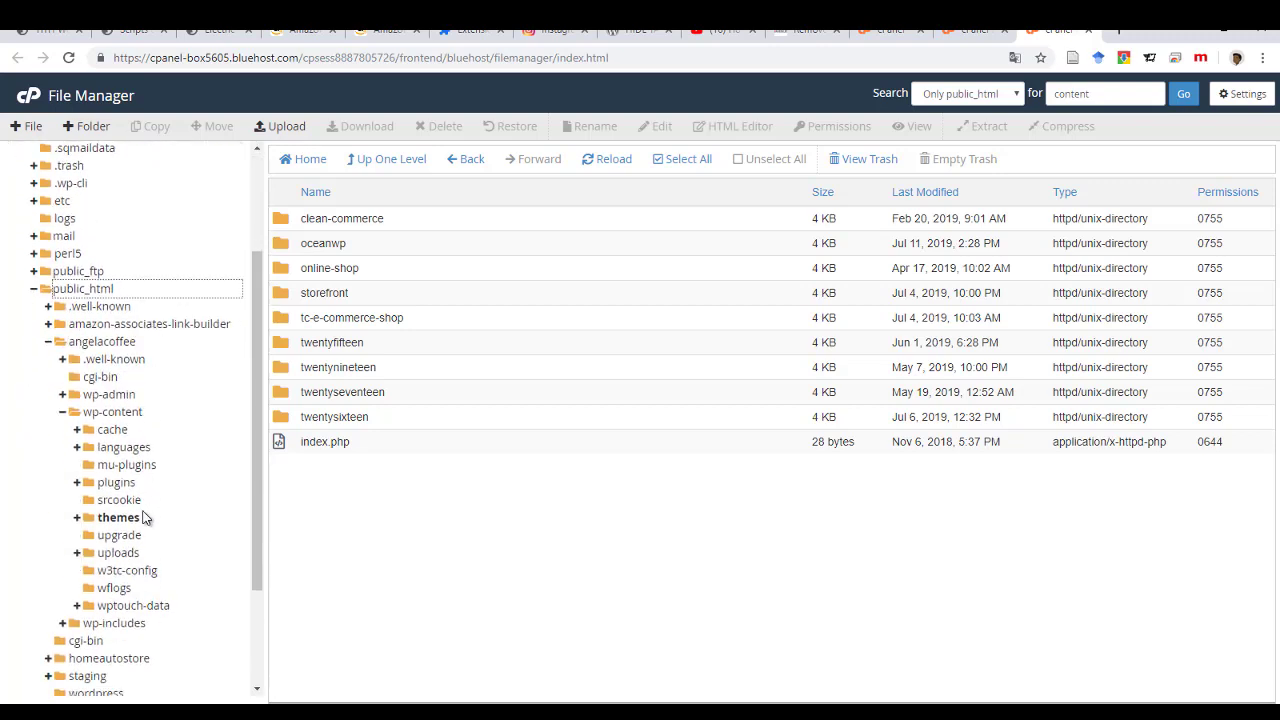
click(48, 342)
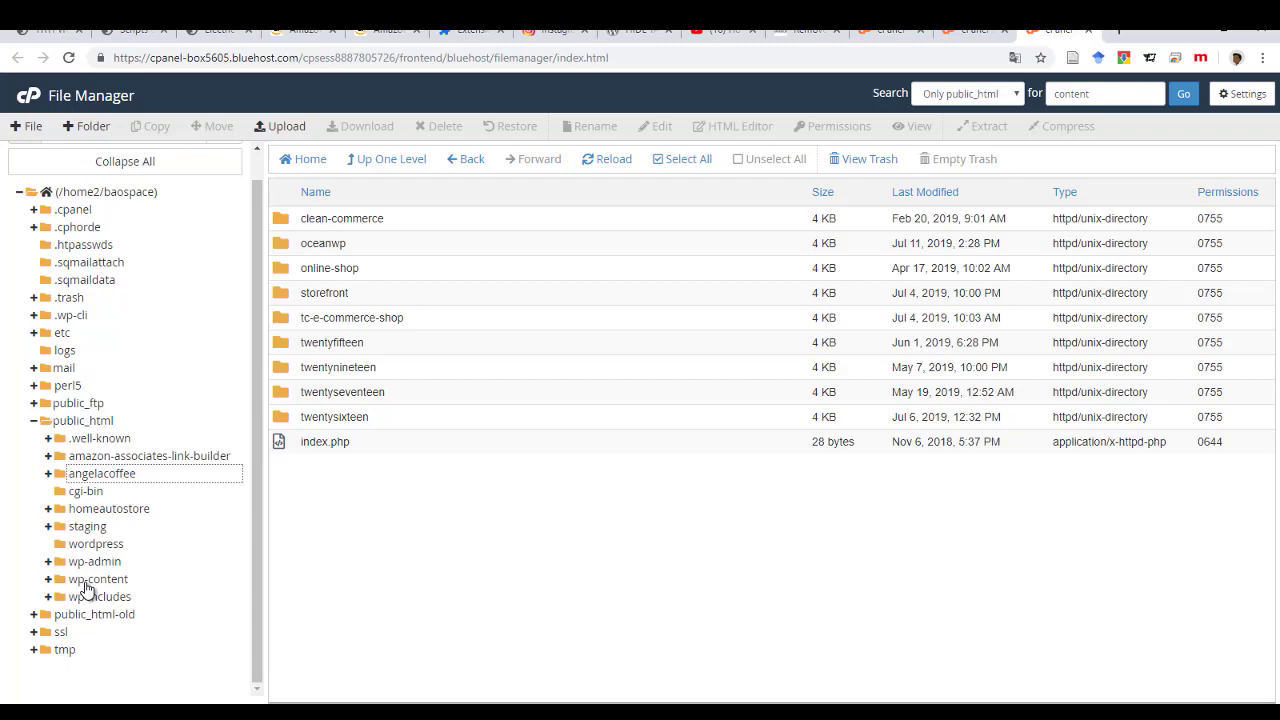
click(98, 580)
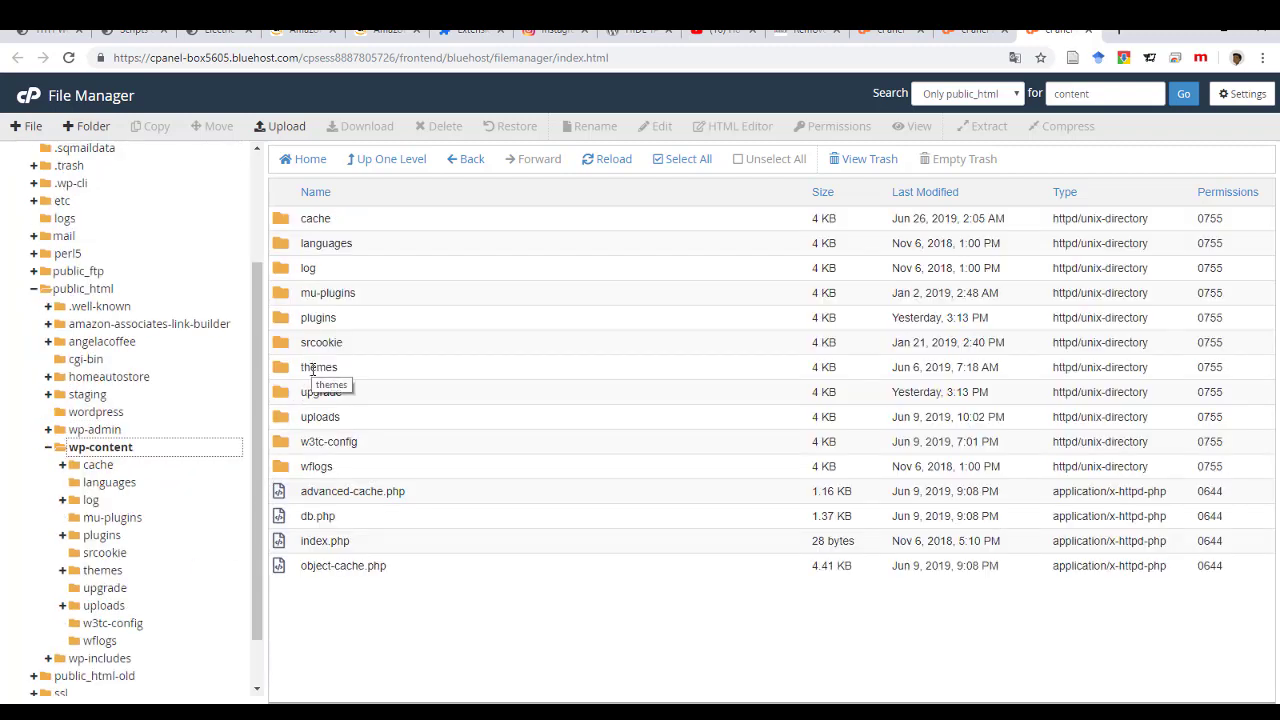
double_click(305, 368)
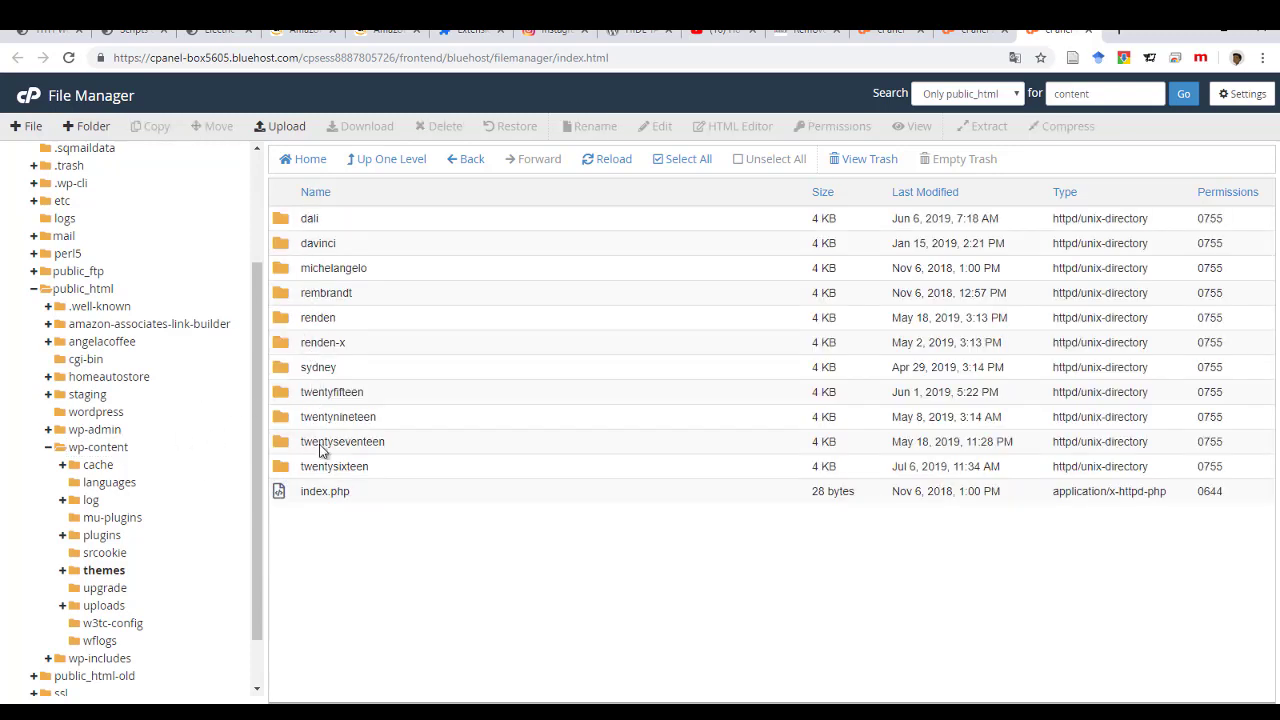
Open the oceanwp theme folder under angelacoffee/wp-content/themes and locate functions.php
click(48, 447)
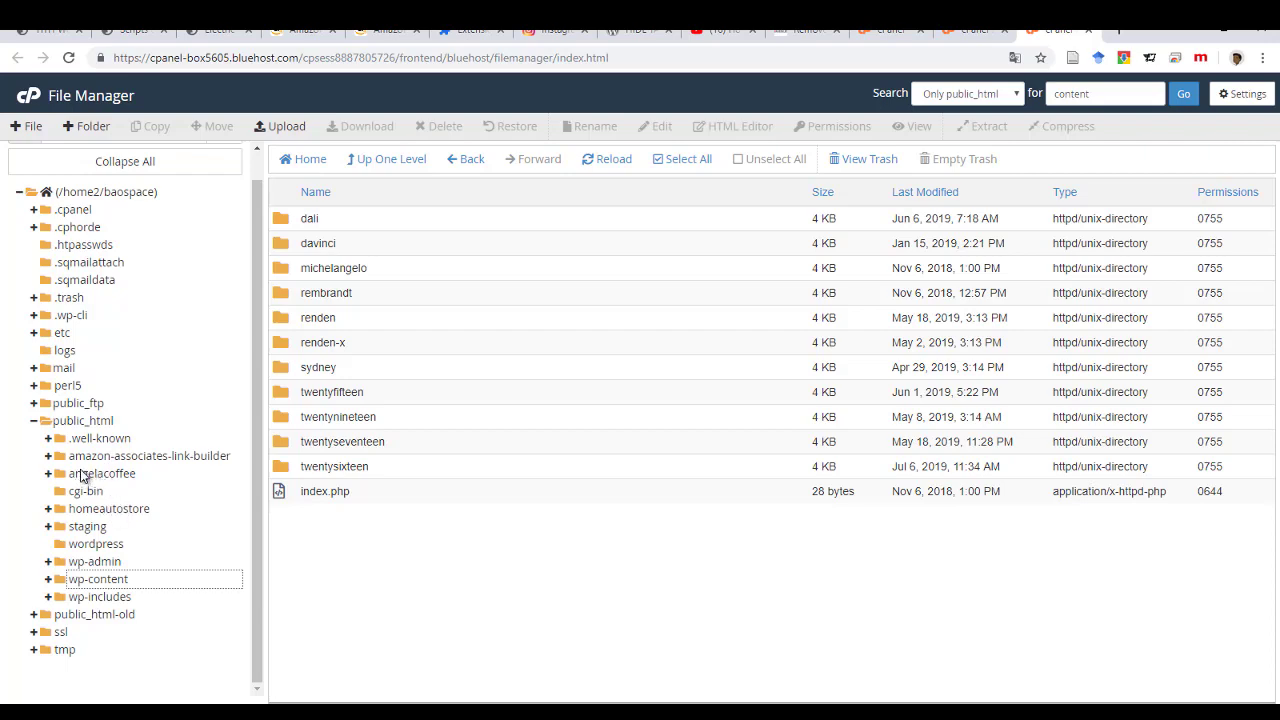
click(82, 474)
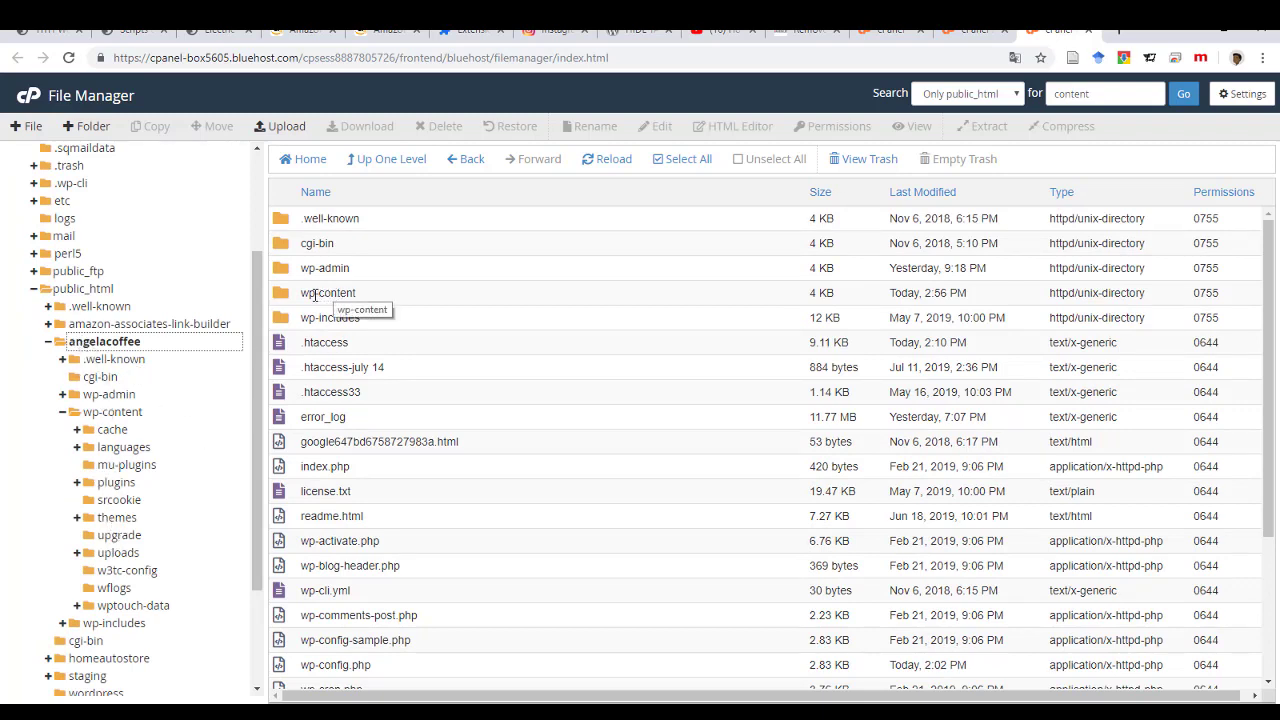
double_click(288, 296)
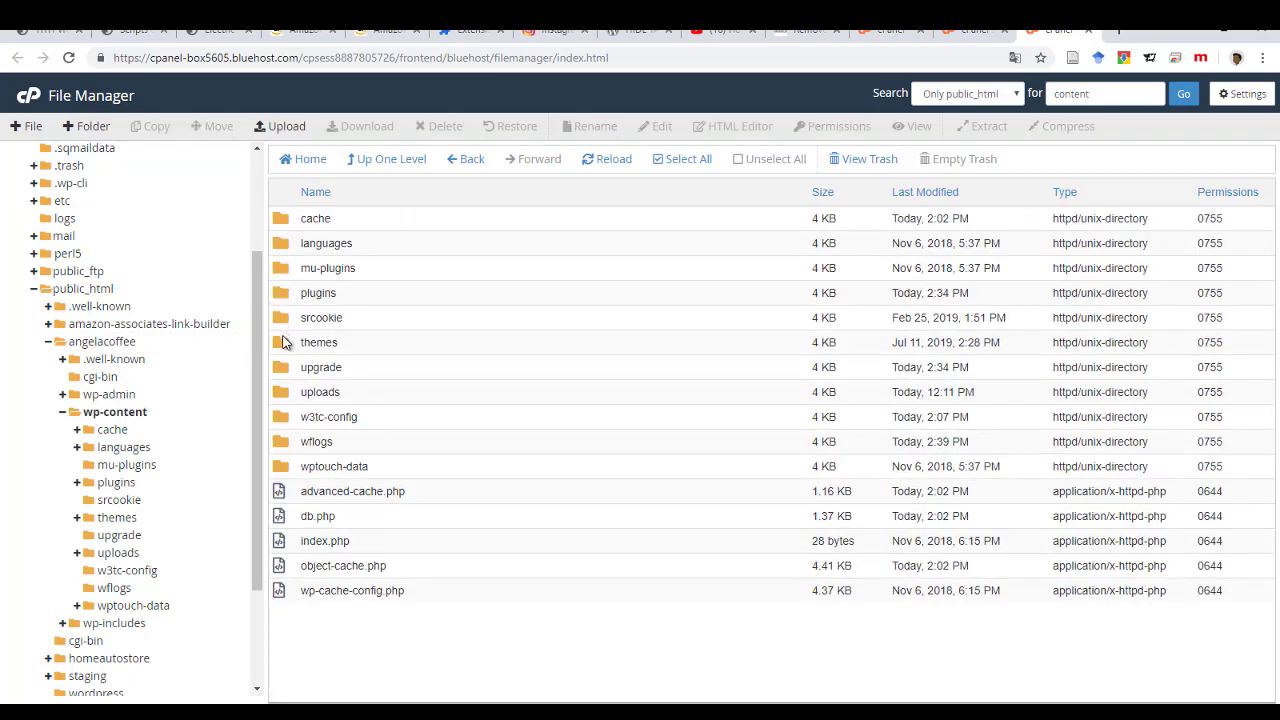
double_click(282, 343)
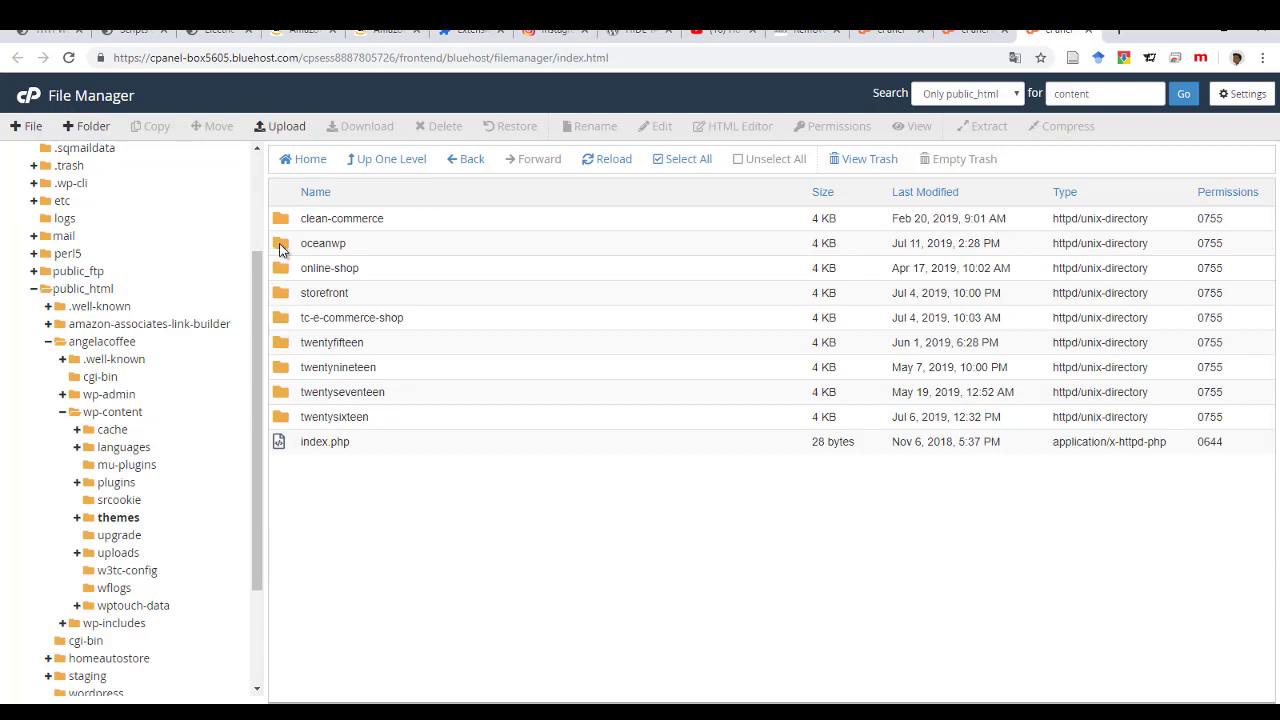
double_click(280, 246)
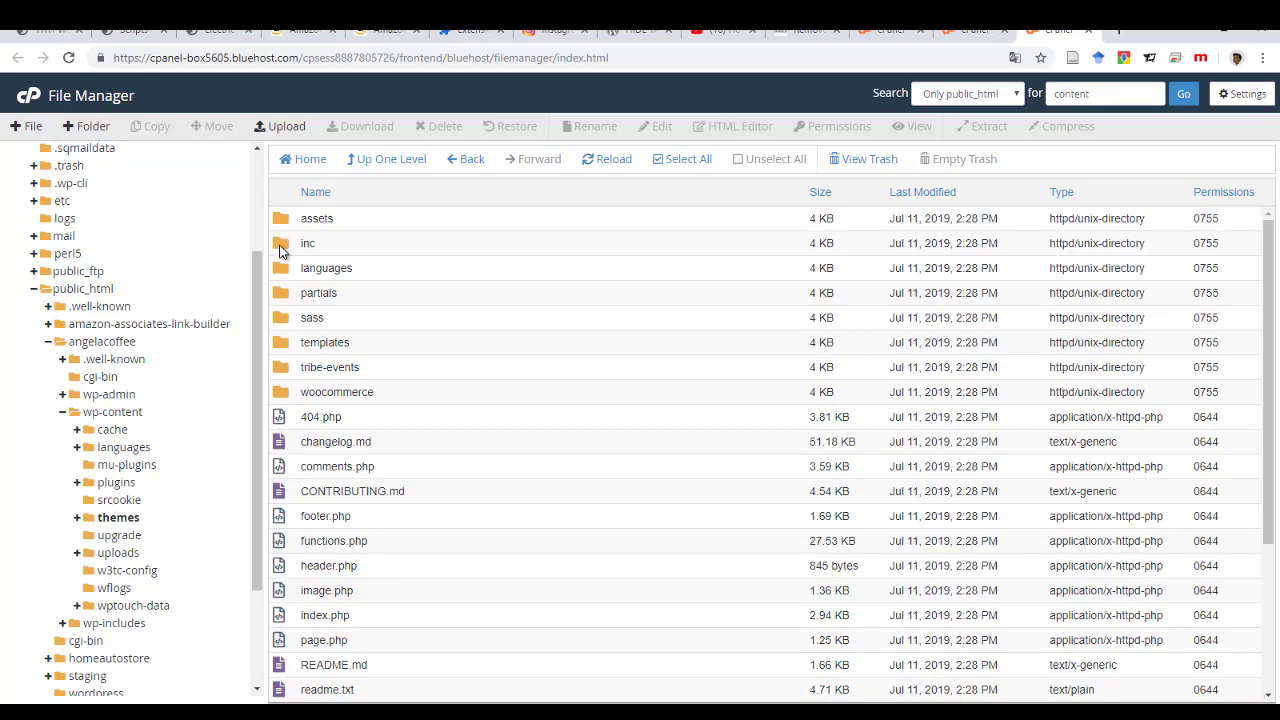
scroll(840, 505, down, 1)
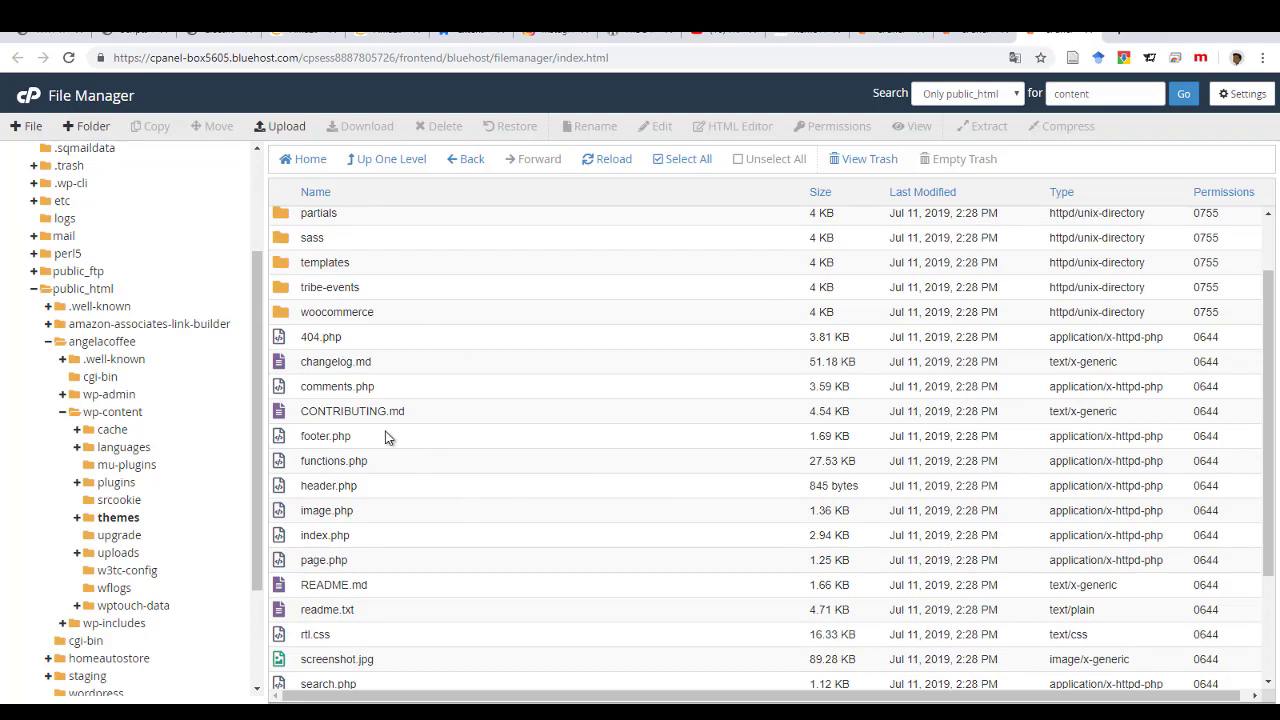
scroll(386, 437, down, 1)
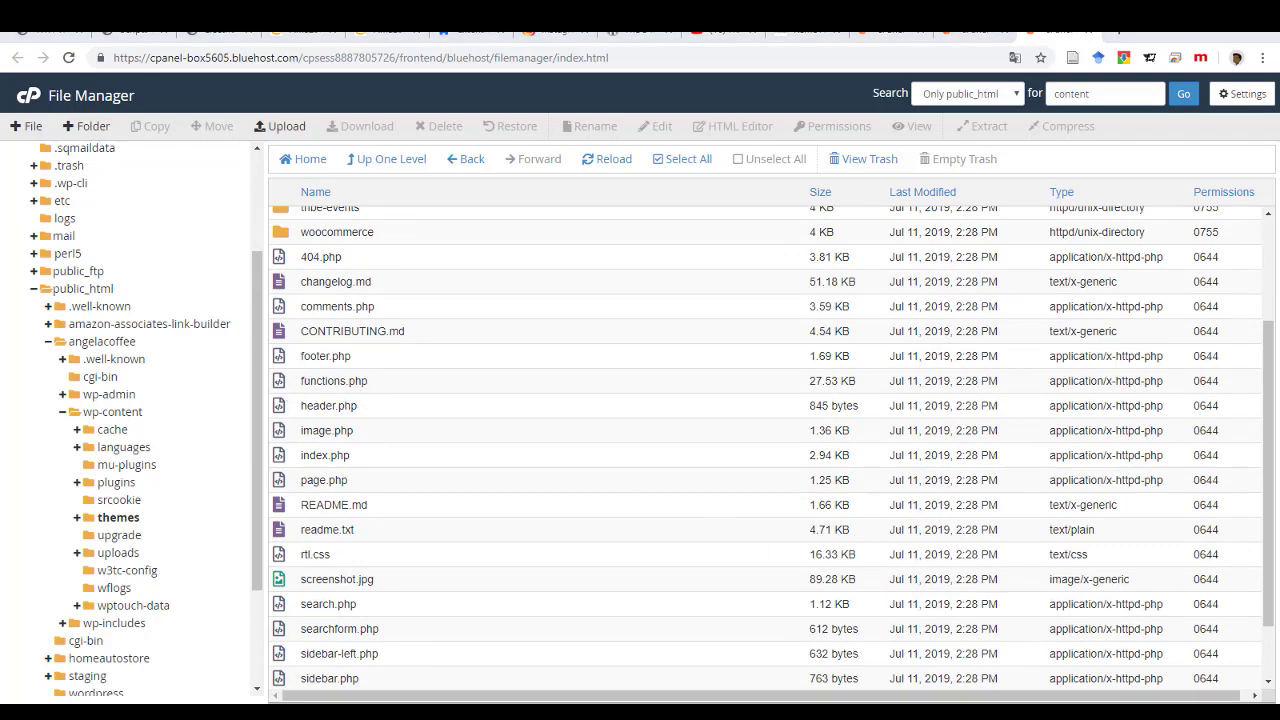
key(alt+Tab)
key(alt+Tab)
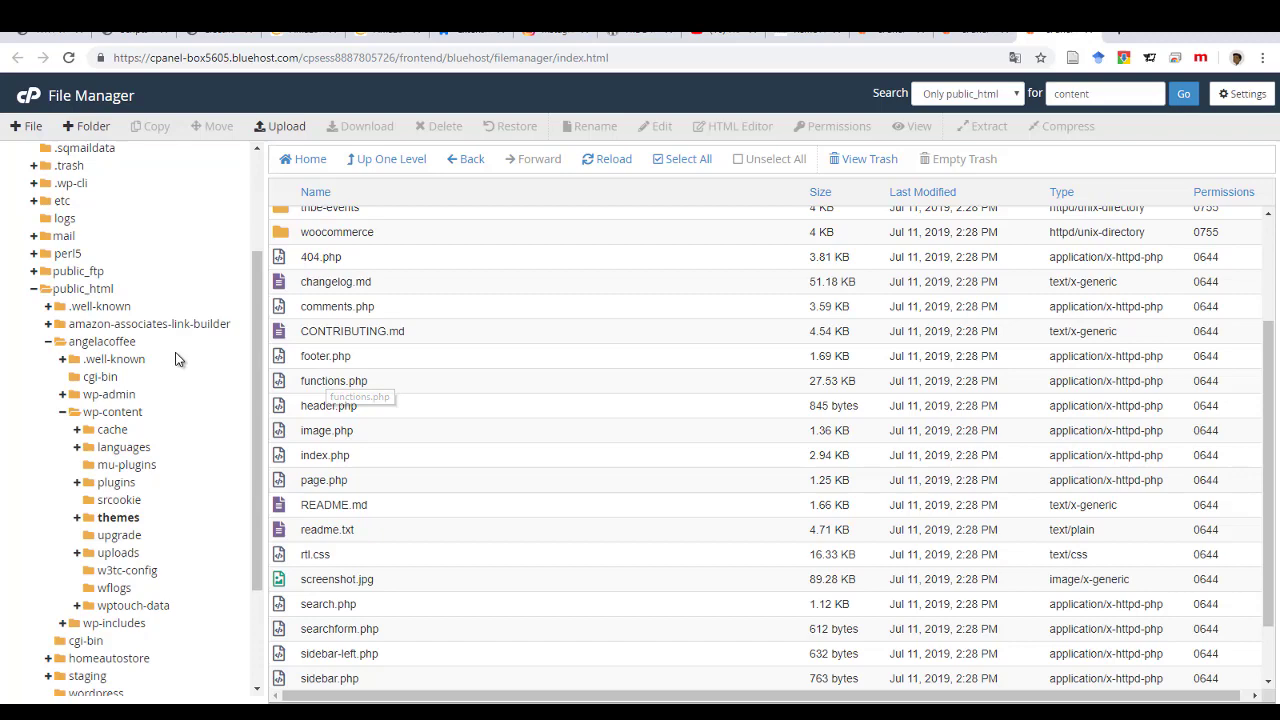
Retrace the folder path from angelacoffee through wp-content and themes to oceanwp in the folder tree
right_click(97, 345)
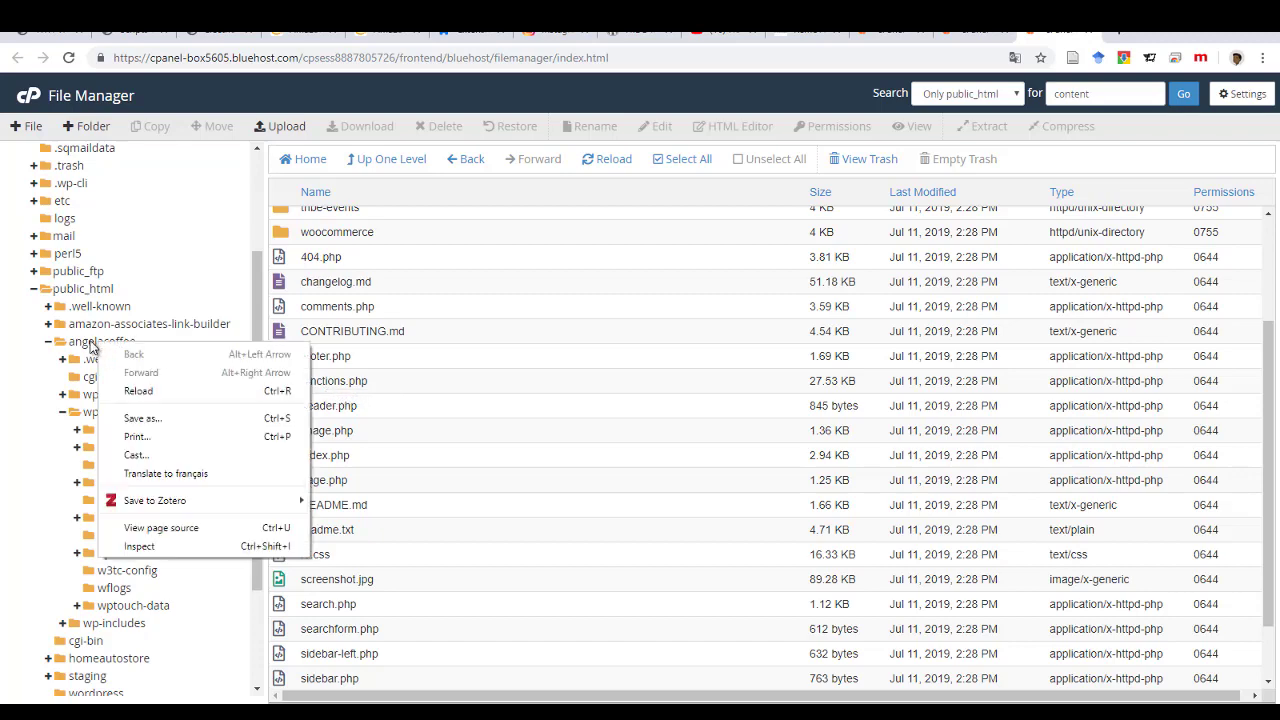
click(100, 341)
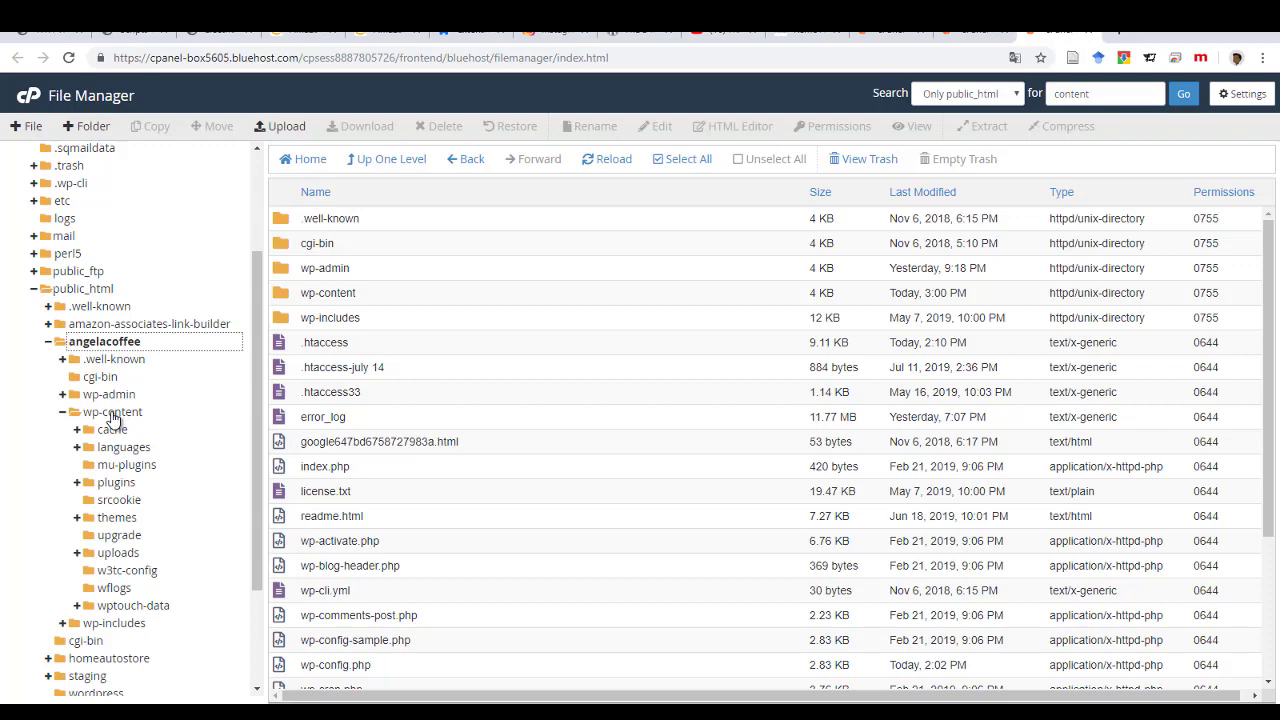
click(112, 418)
click(120, 515)
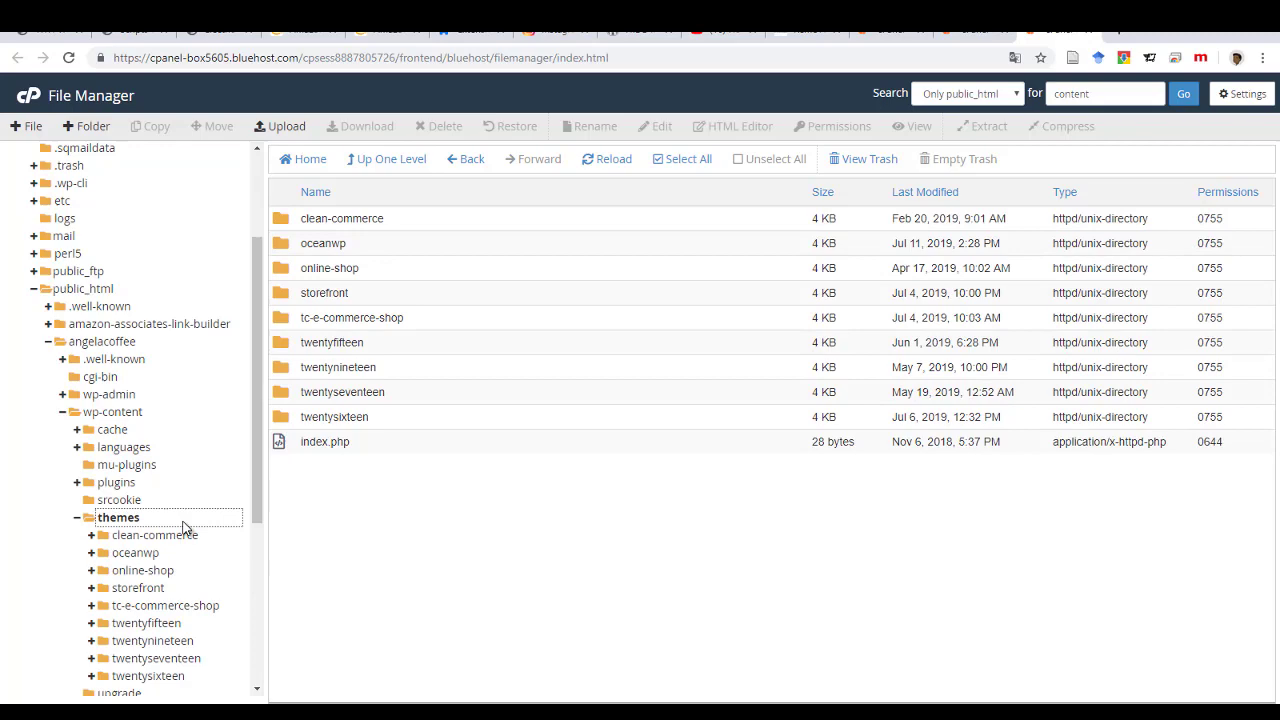
click(124, 553)
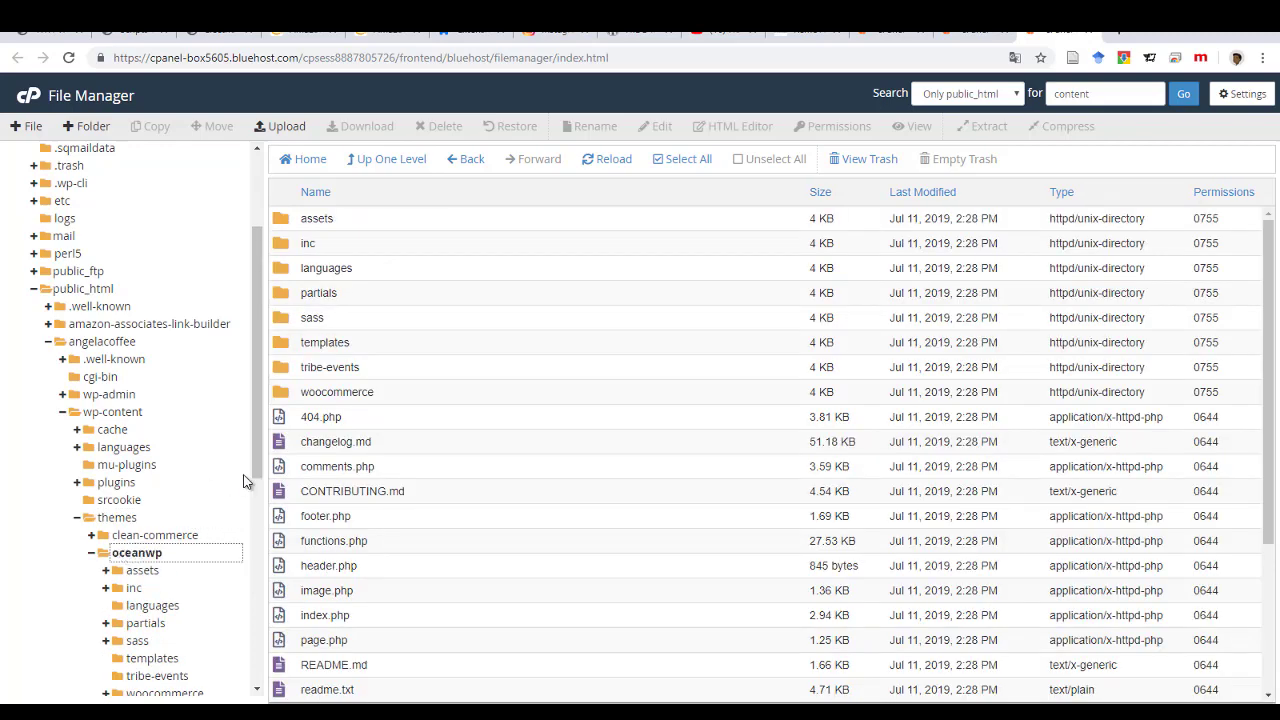
Create a folder named "Back up function php" inside the oceanwp theme folder
click(95, 128)
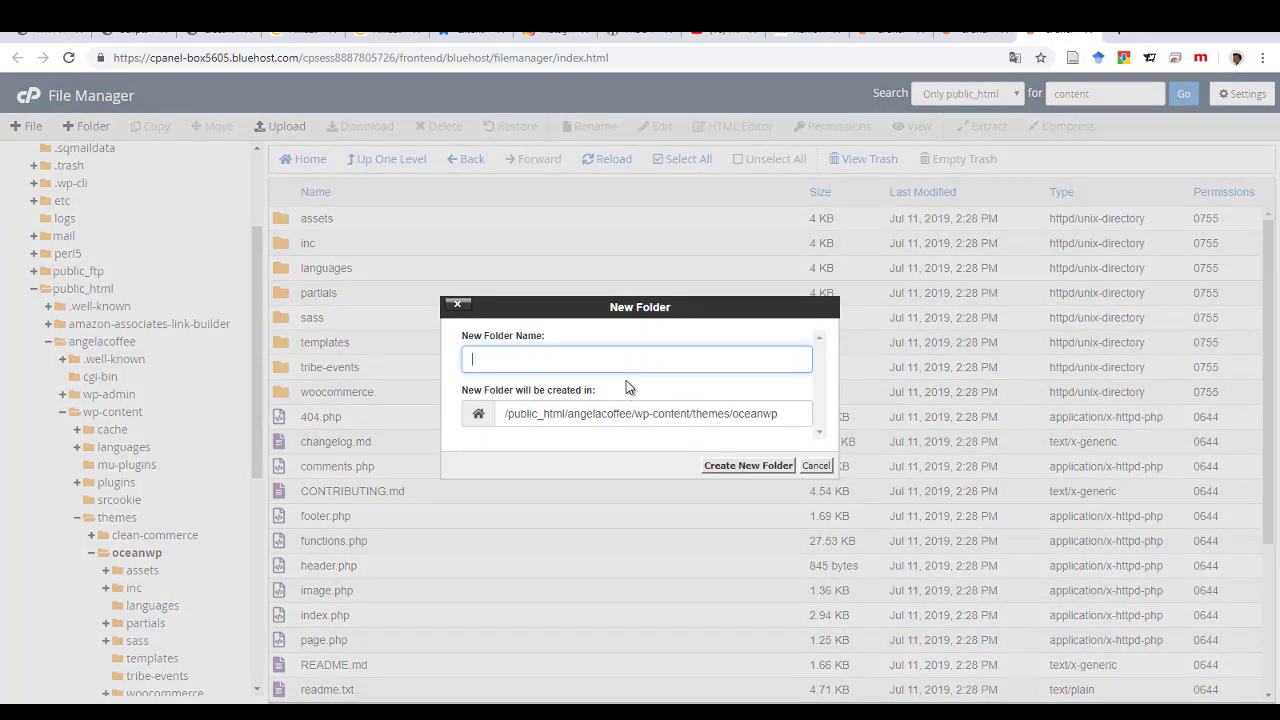
text(du)
click(737, 465)
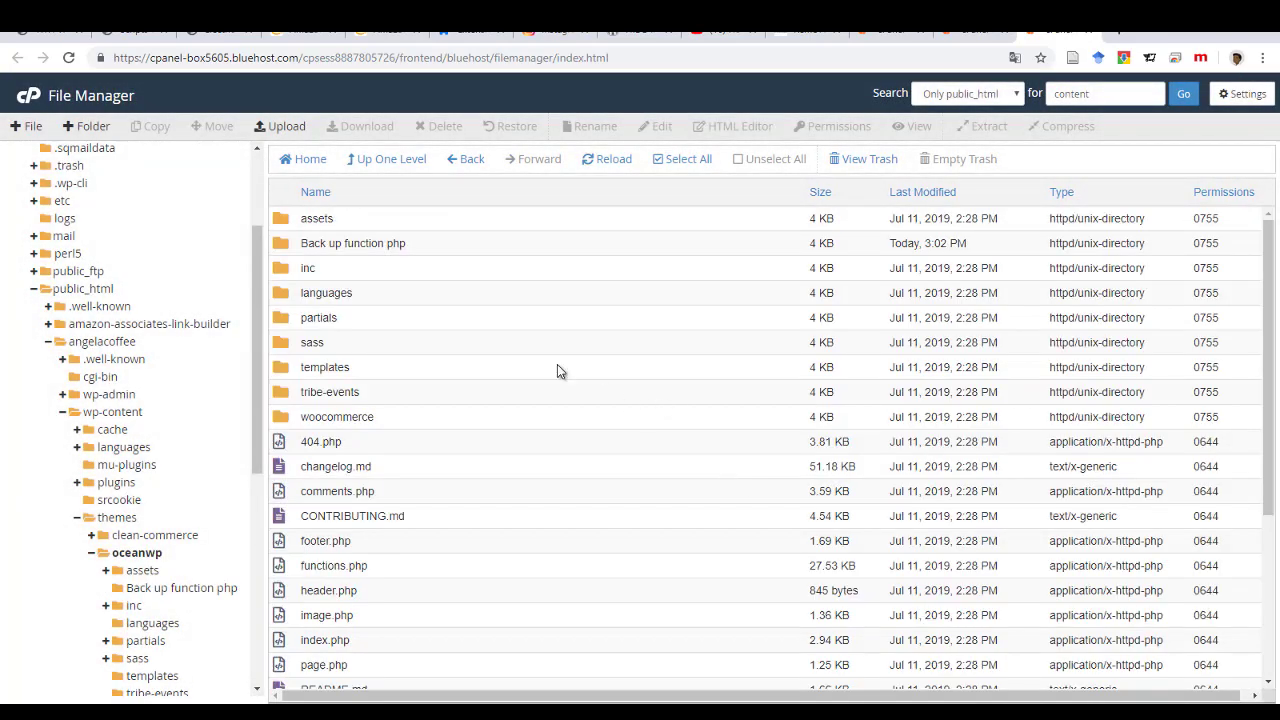
right_click(318, 566)
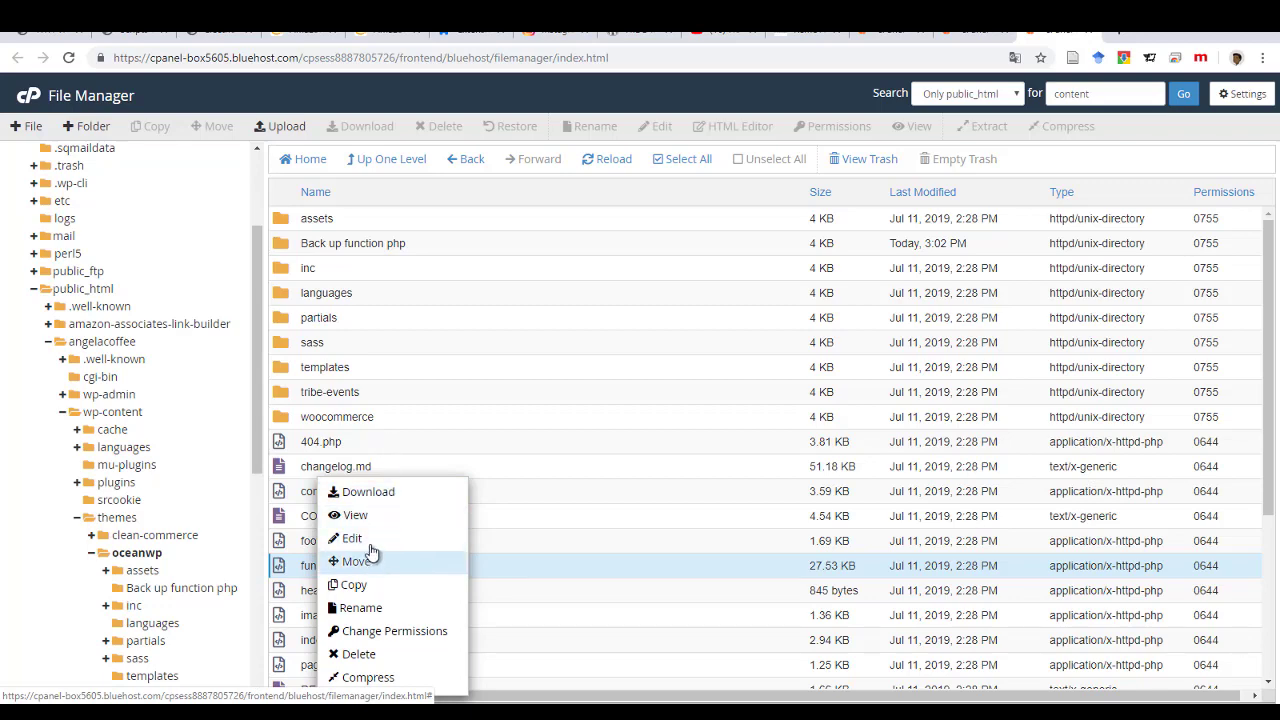
click(372, 584)
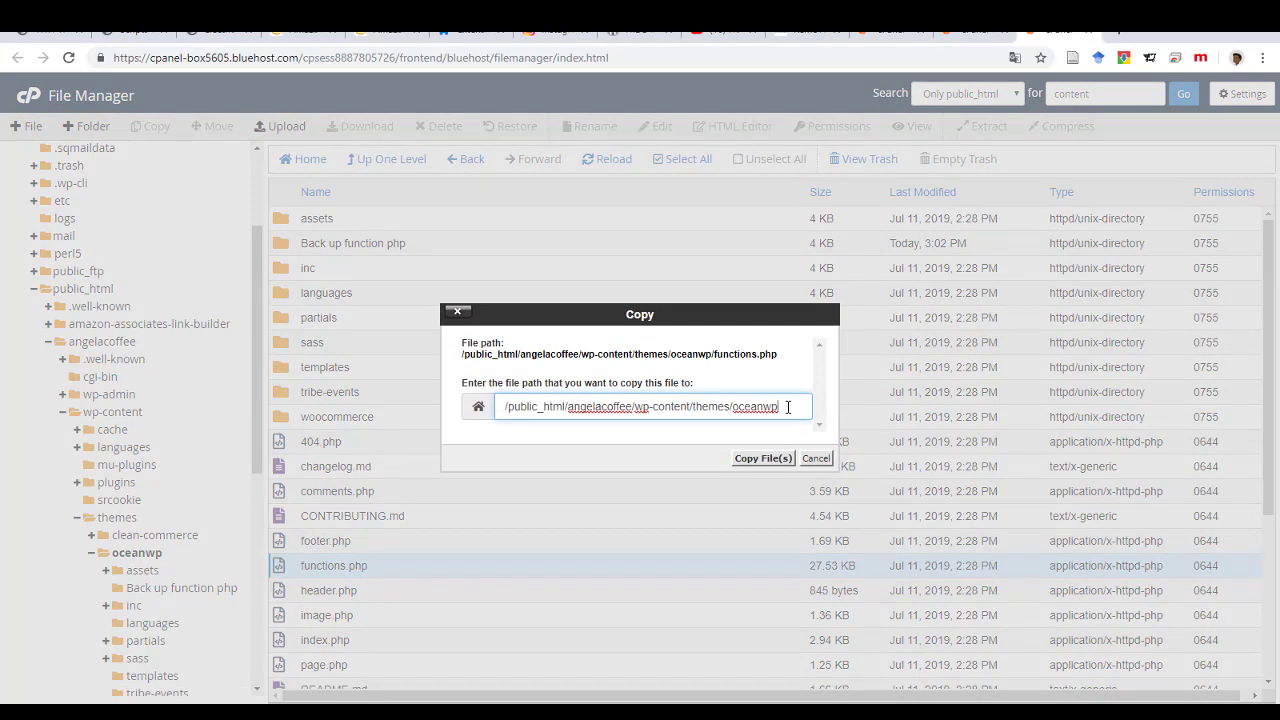
click(810, 458)
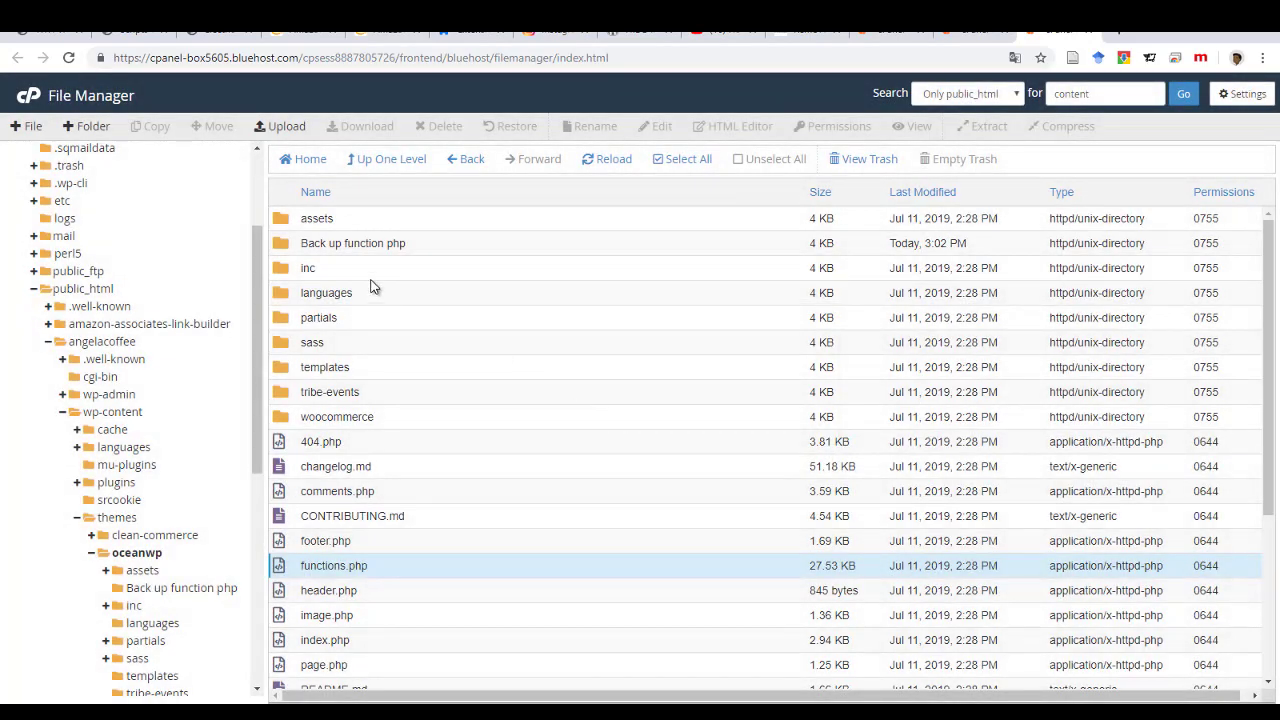
Rename the "Back up function php" folder to backupfunctionphp
right_click(352, 249)
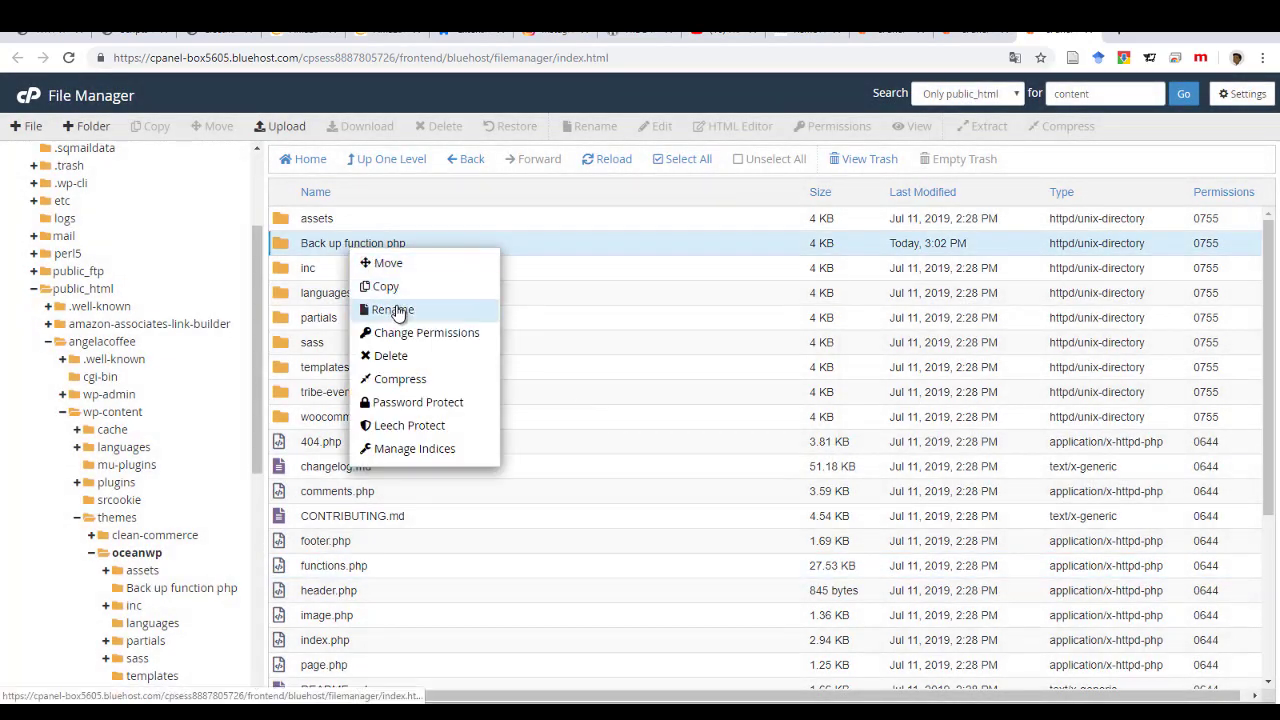
click(398, 310)
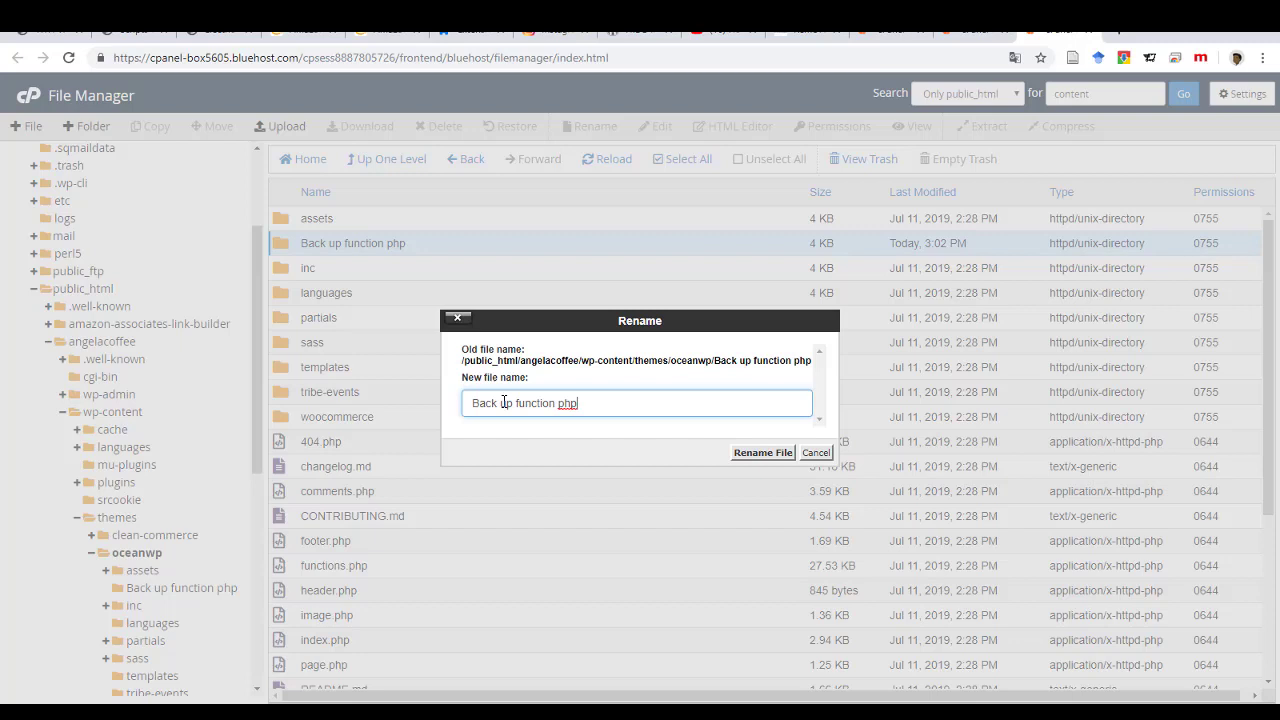
click(502, 403)
key(BackSpace)
click(482, 406)
key(BackSpace)
text(b)
click(553, 403)
key(BackSpace)
click(511, 403)
key(BackSpace)
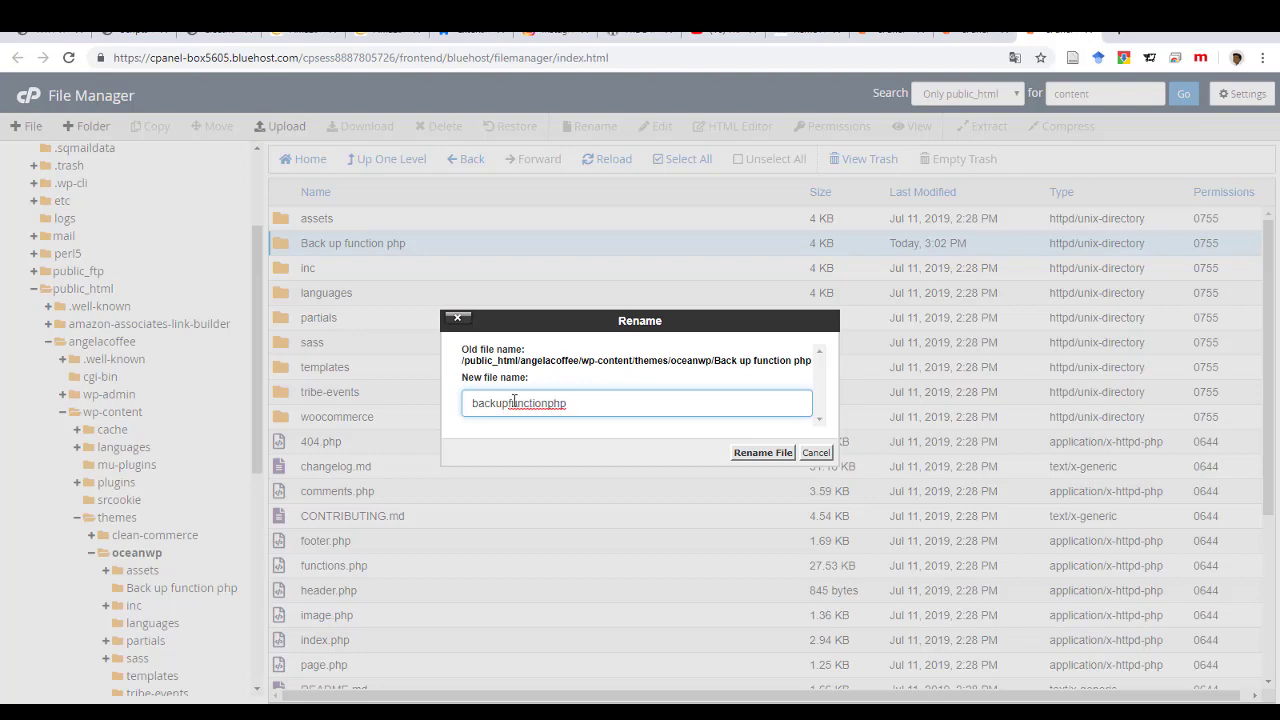
click(750, 454)
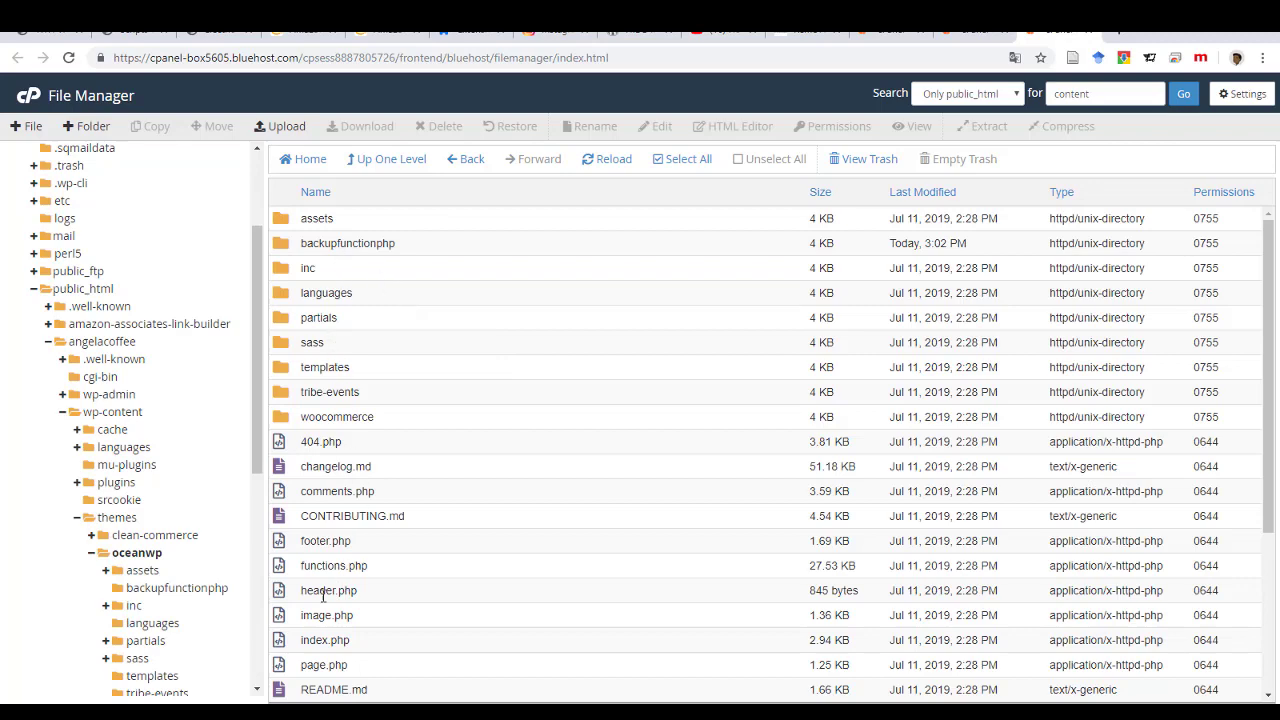
Copy functions.php to /public_html/angelacoffee/wp-content/themes/oceanwp/backupfunctionphp and open that folder to check the copy
scroll(320, 600, down, 2)
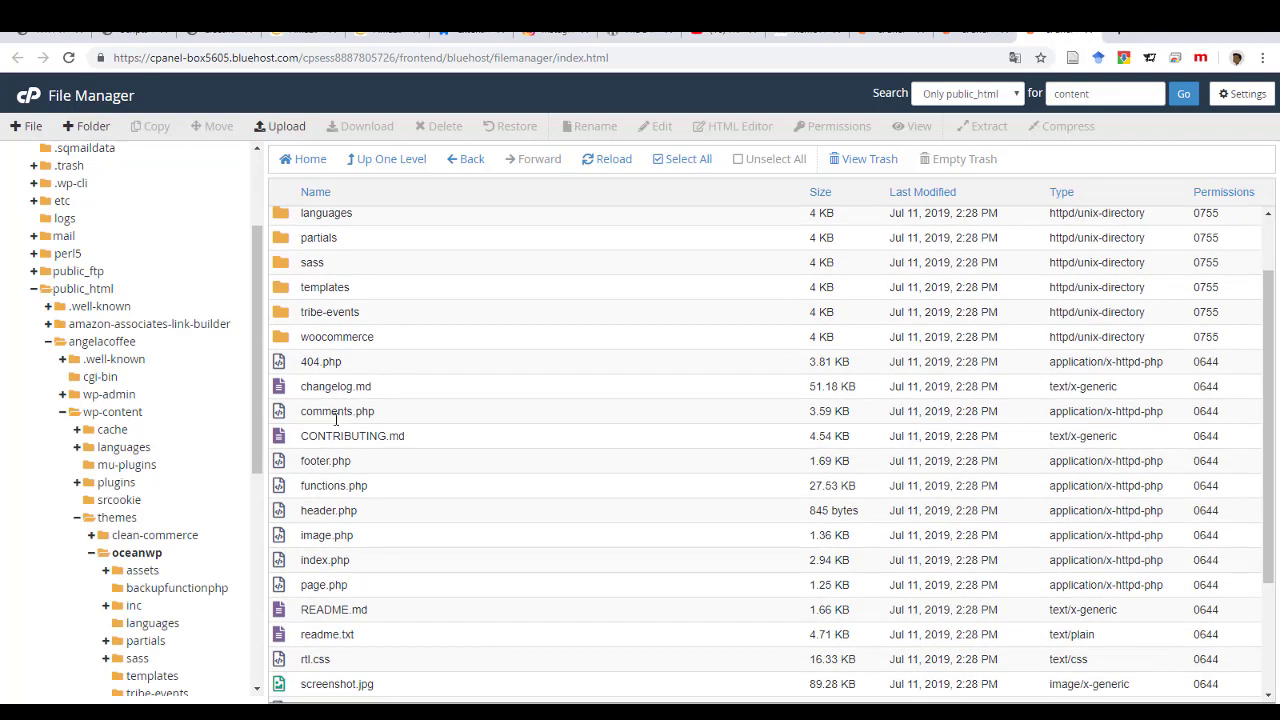
right_click(324, 486)
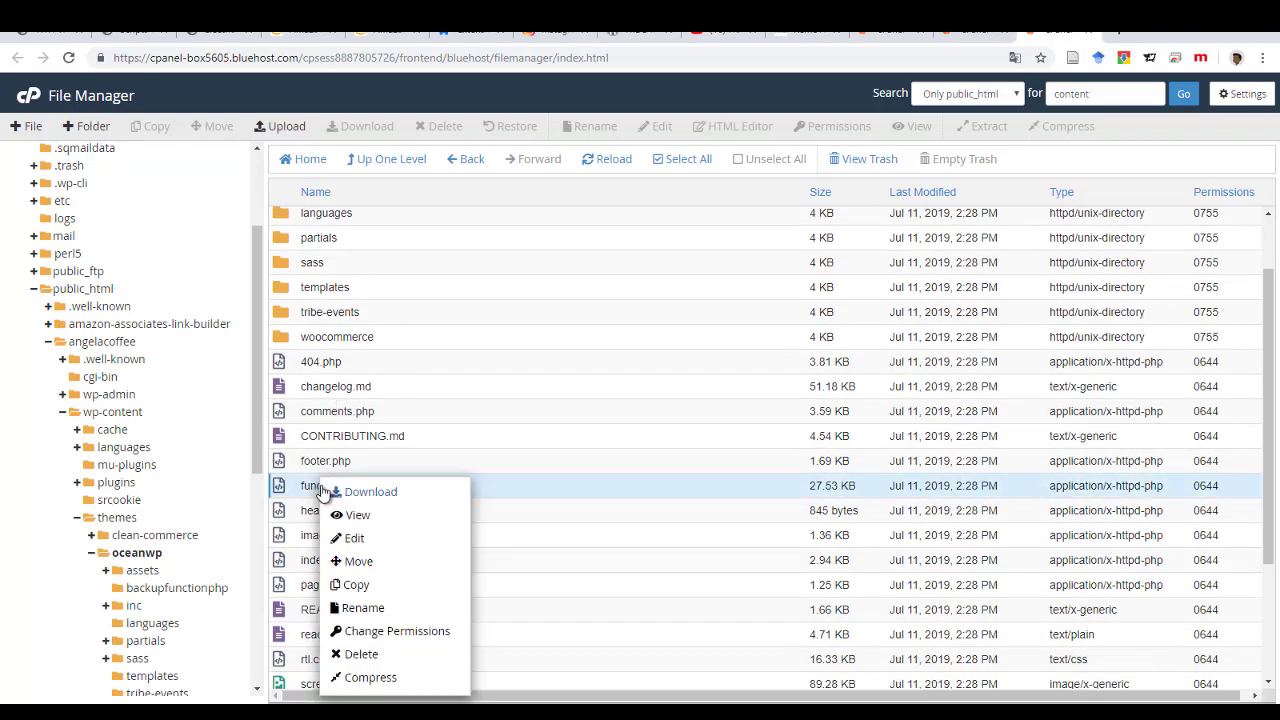
click(385, 588)
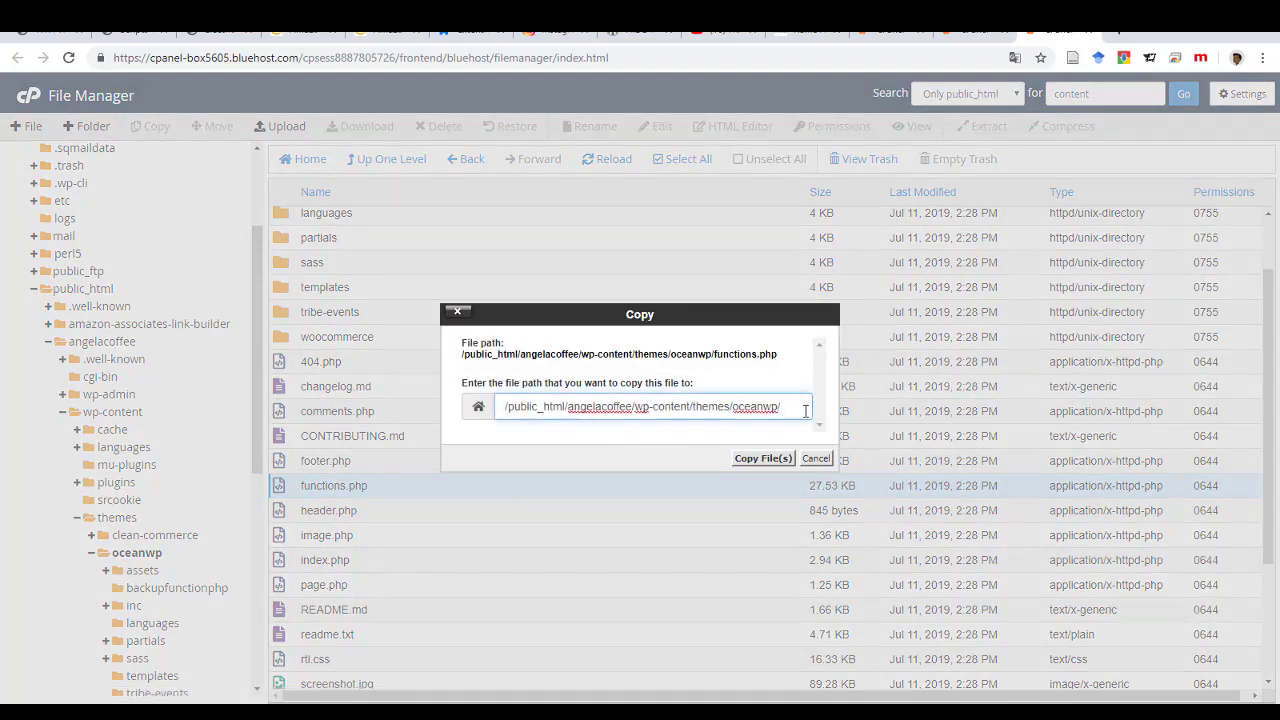
text(backup)
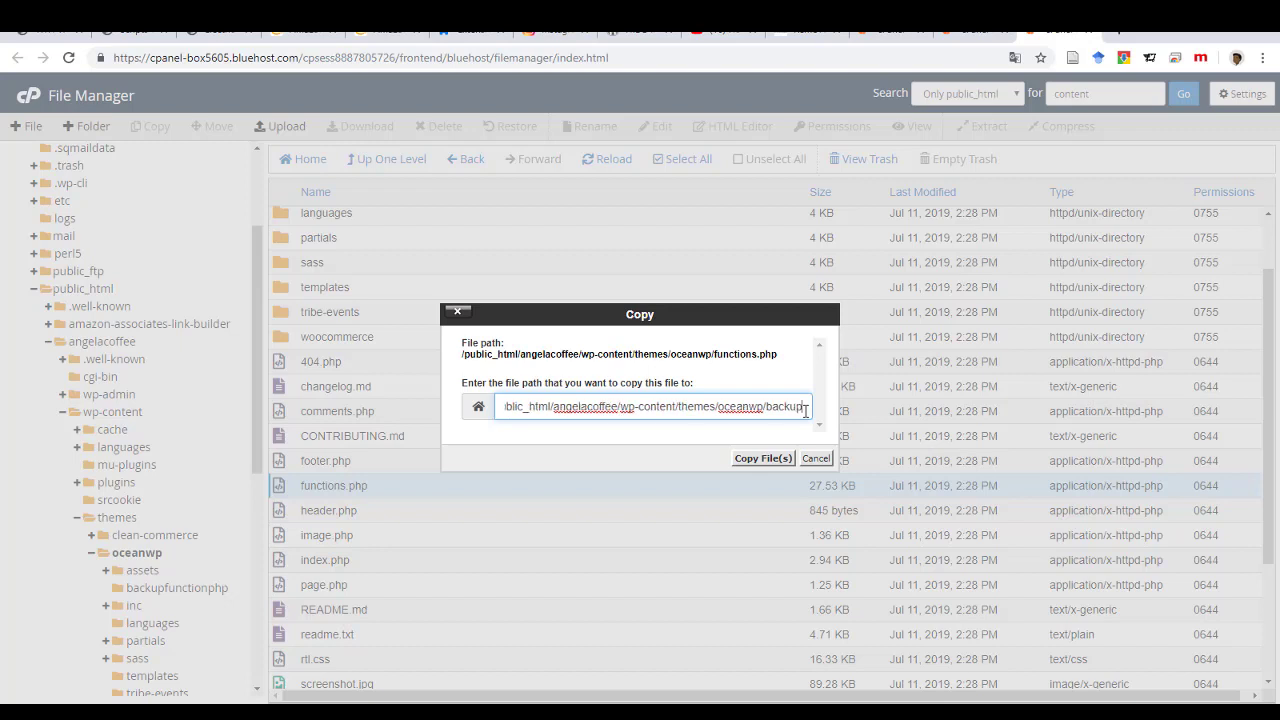
text(functionphp)
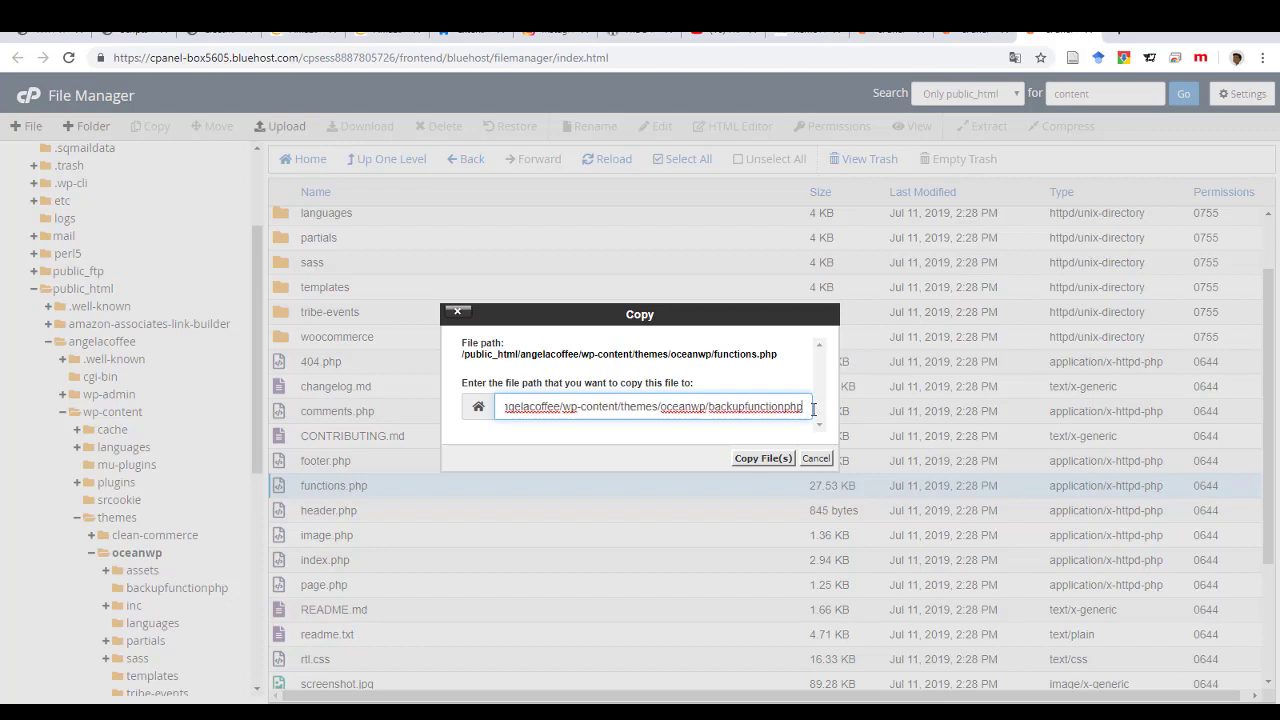
click(776, 460)
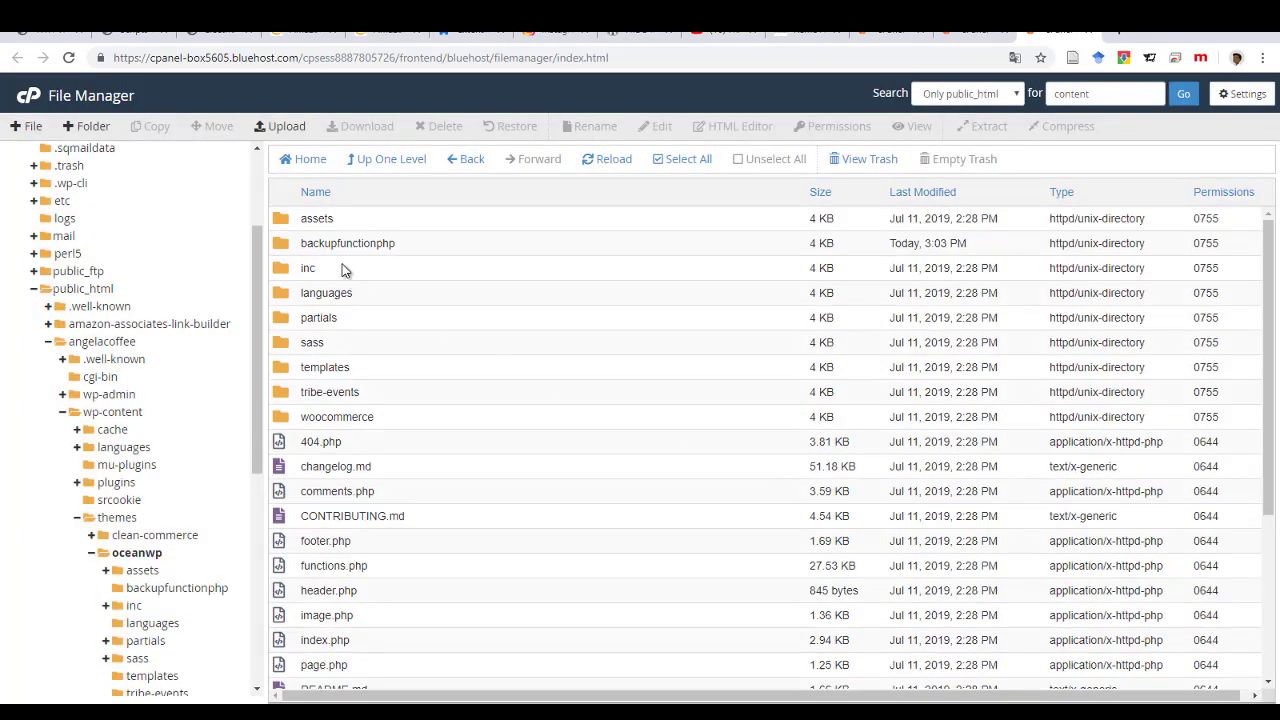
double_click(290, 243)
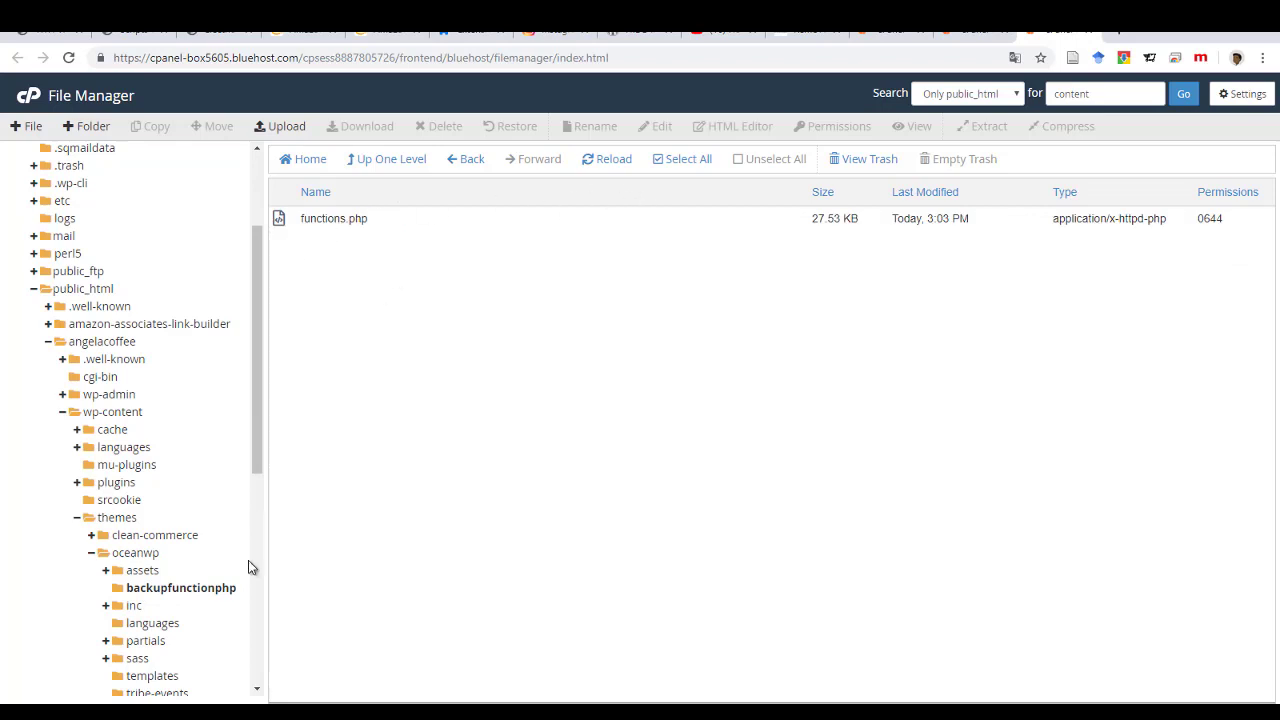
Return to the oceanwp theme folder and start downloading functions.php to the computer
click(140, 554)
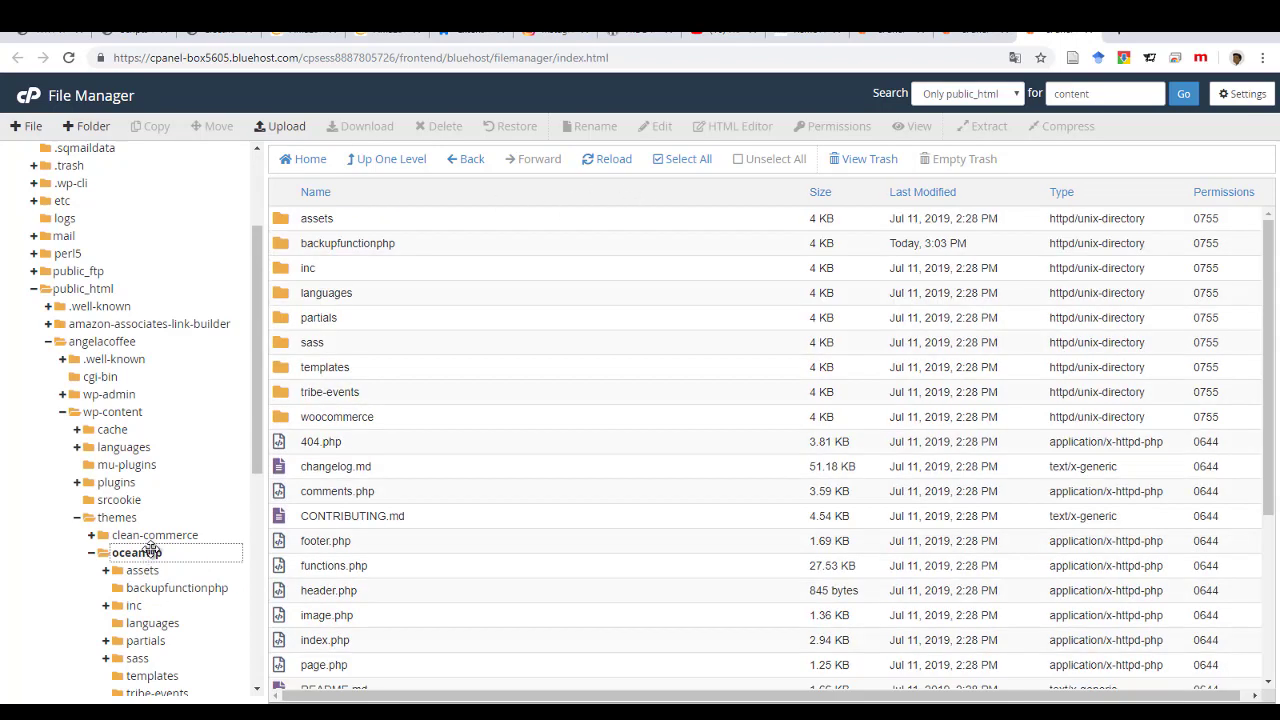
scroll(337, 456, down, 3)
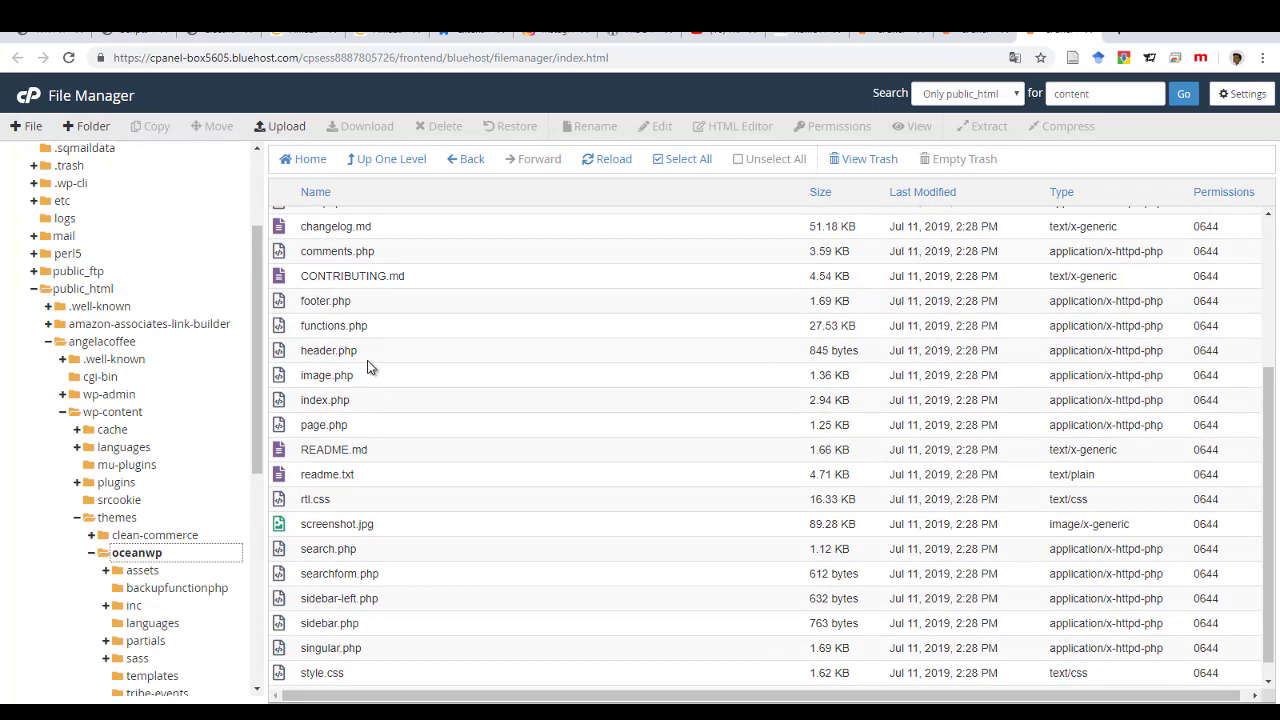
right_click(306, 326)
click(357, 343)
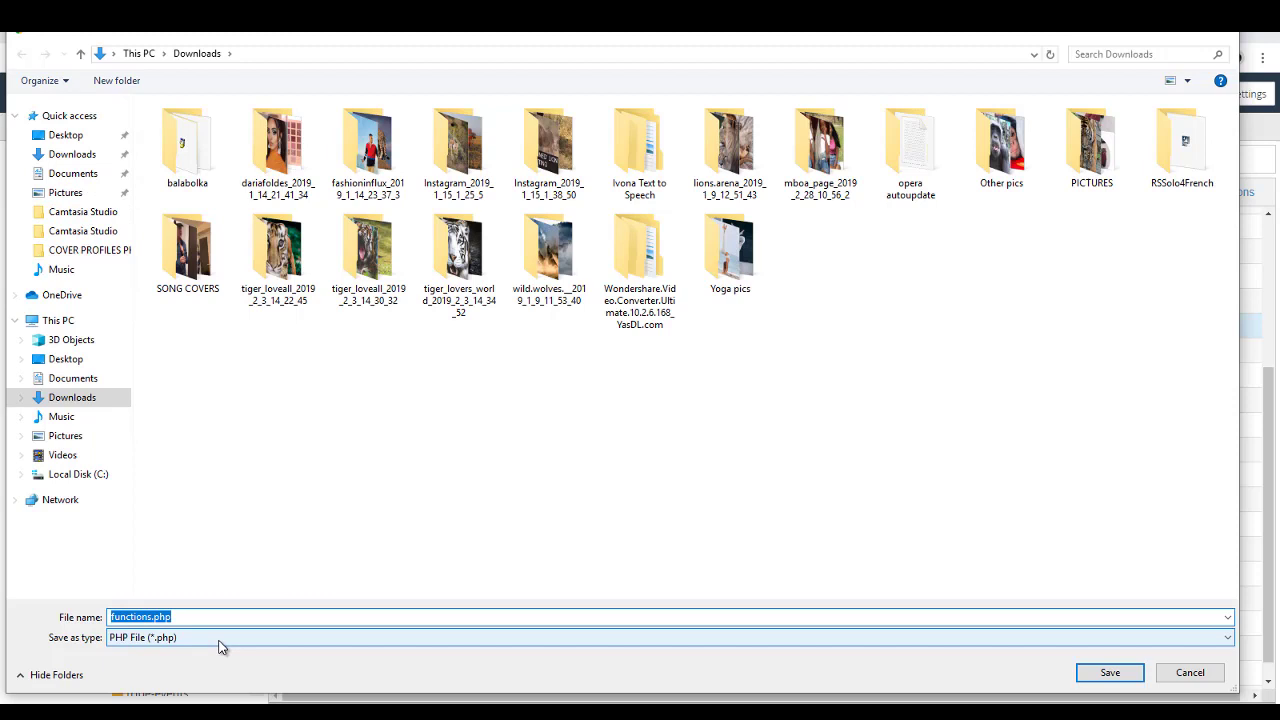
key(Home)
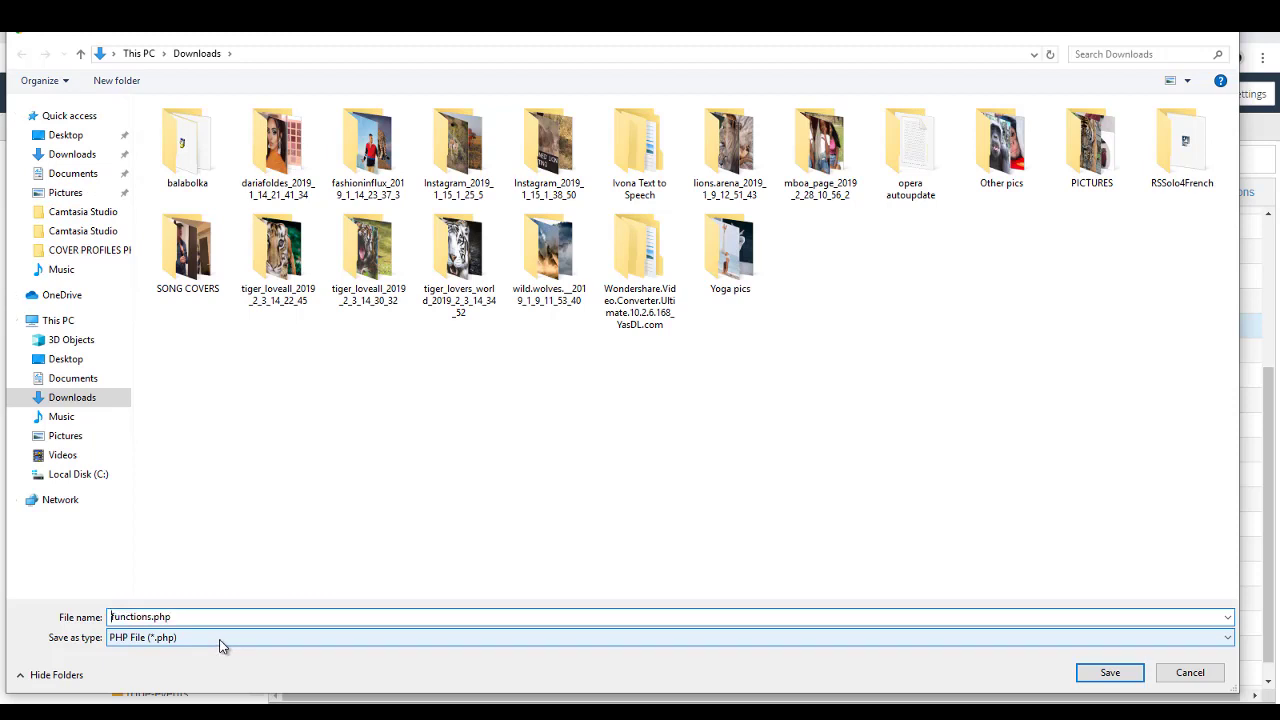
Create a folder named "BACK UP FILE FUNCTION PHP" in Downloads and save functions.php inside it
right_click(229, 468)
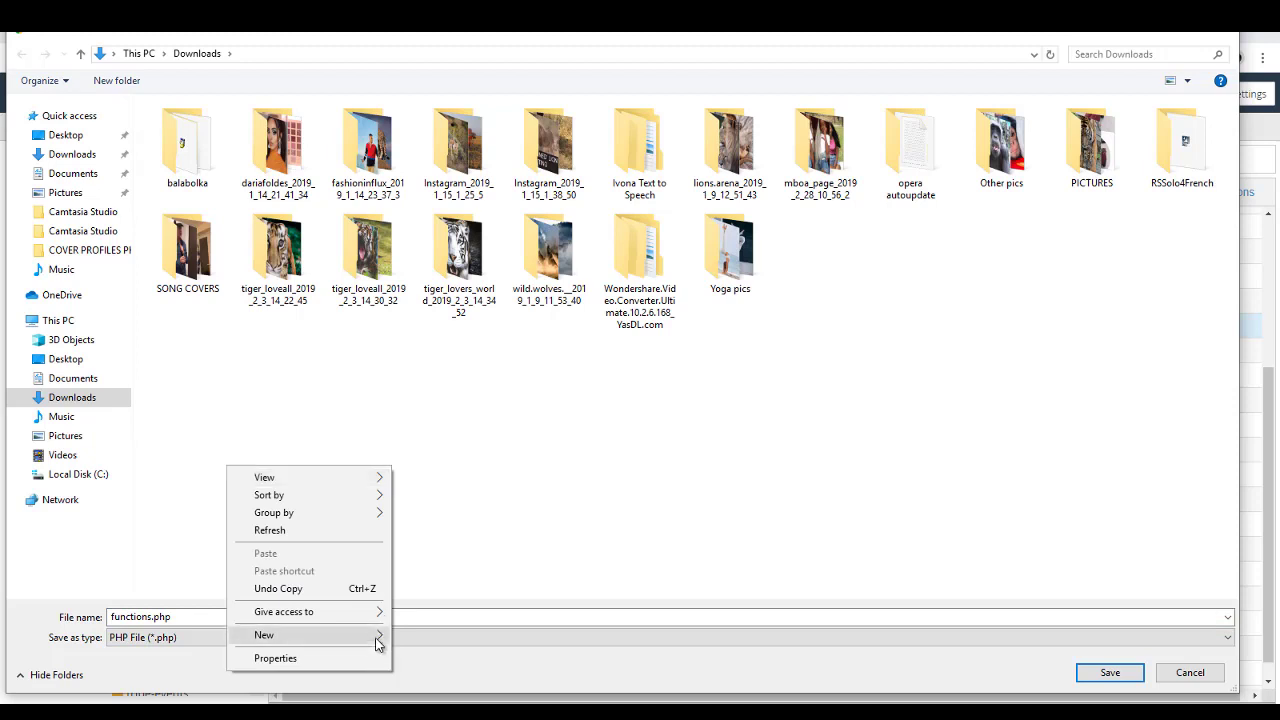
mouse_move(379, 643)
click(506, 500)
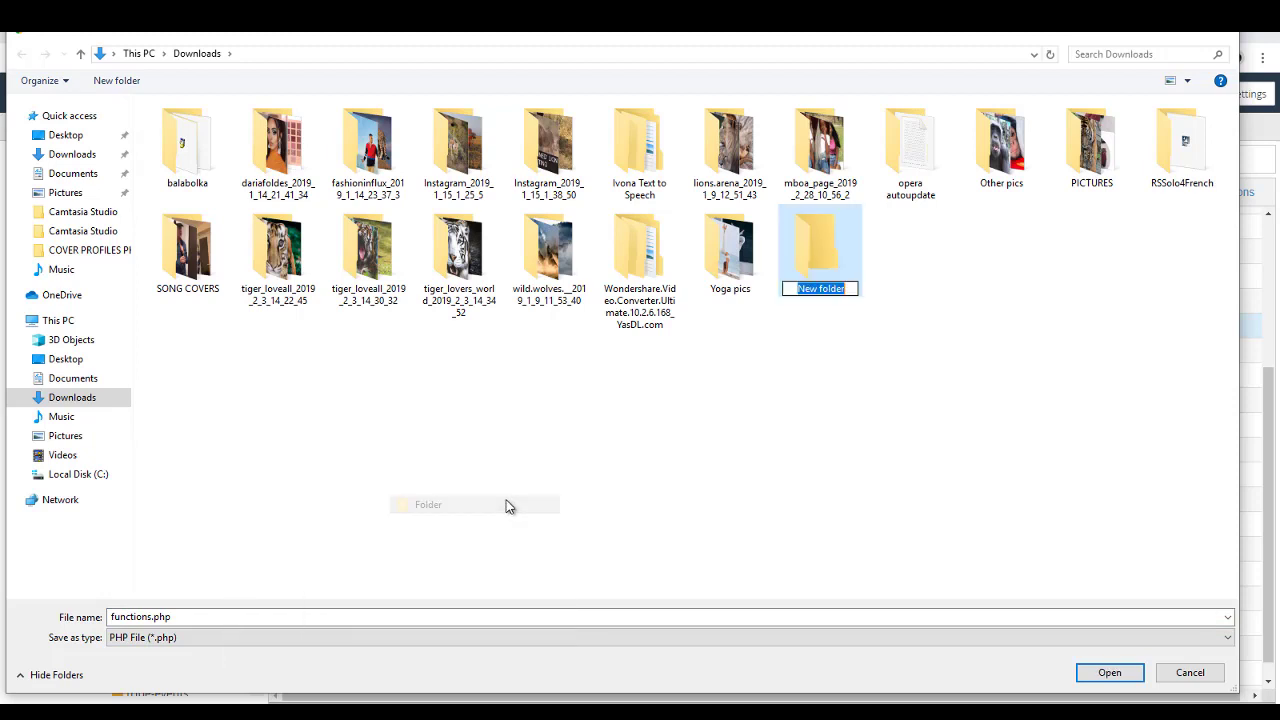
text(BACK )
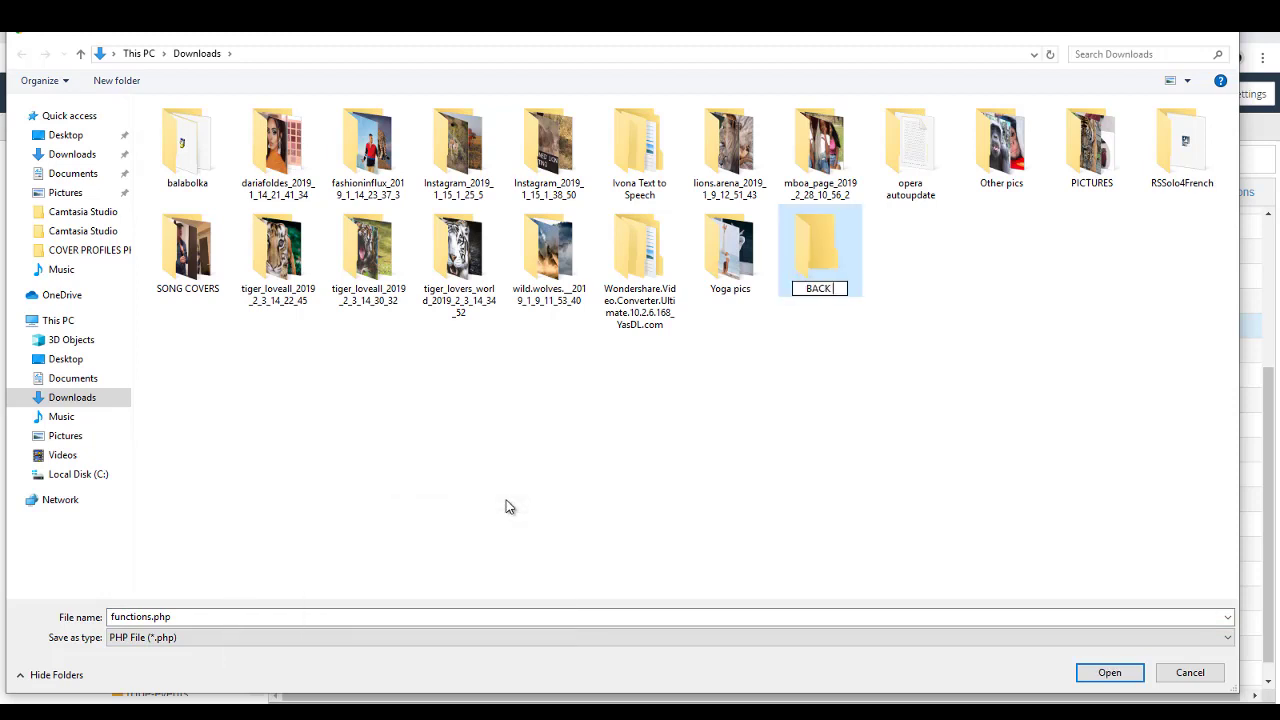
text(UP FILE FUNCTION PHP)
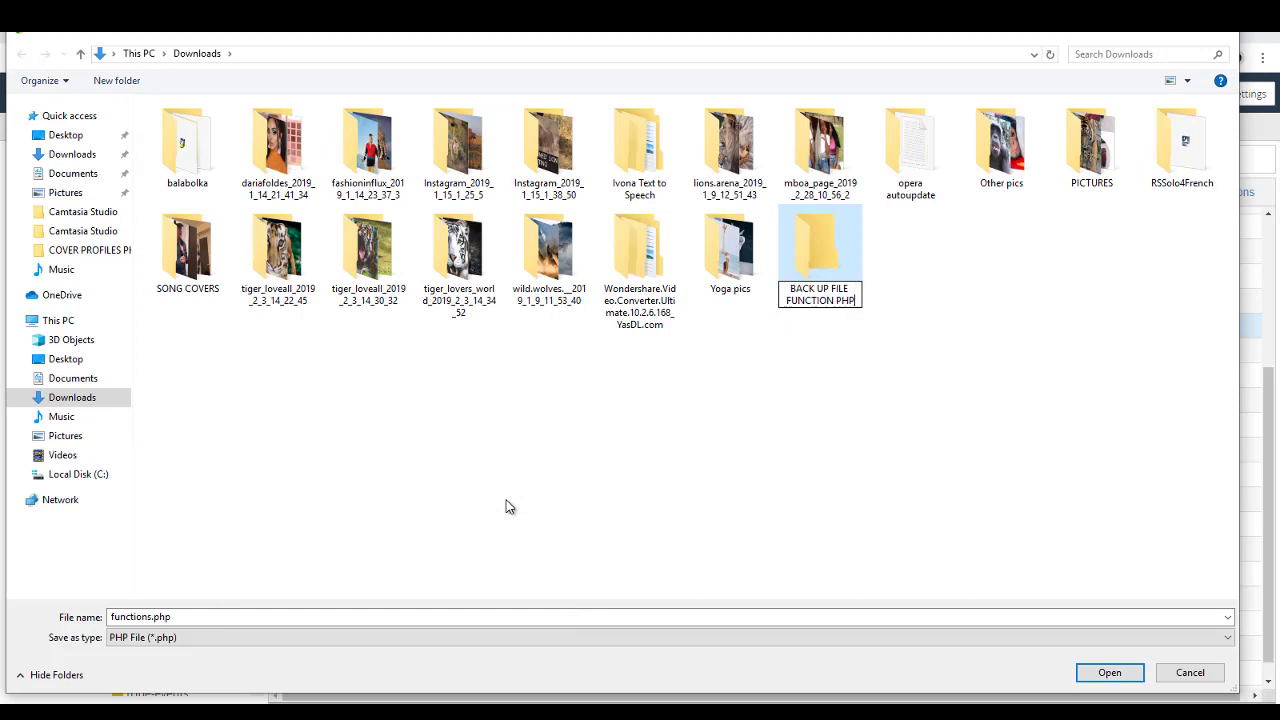
key(Return)
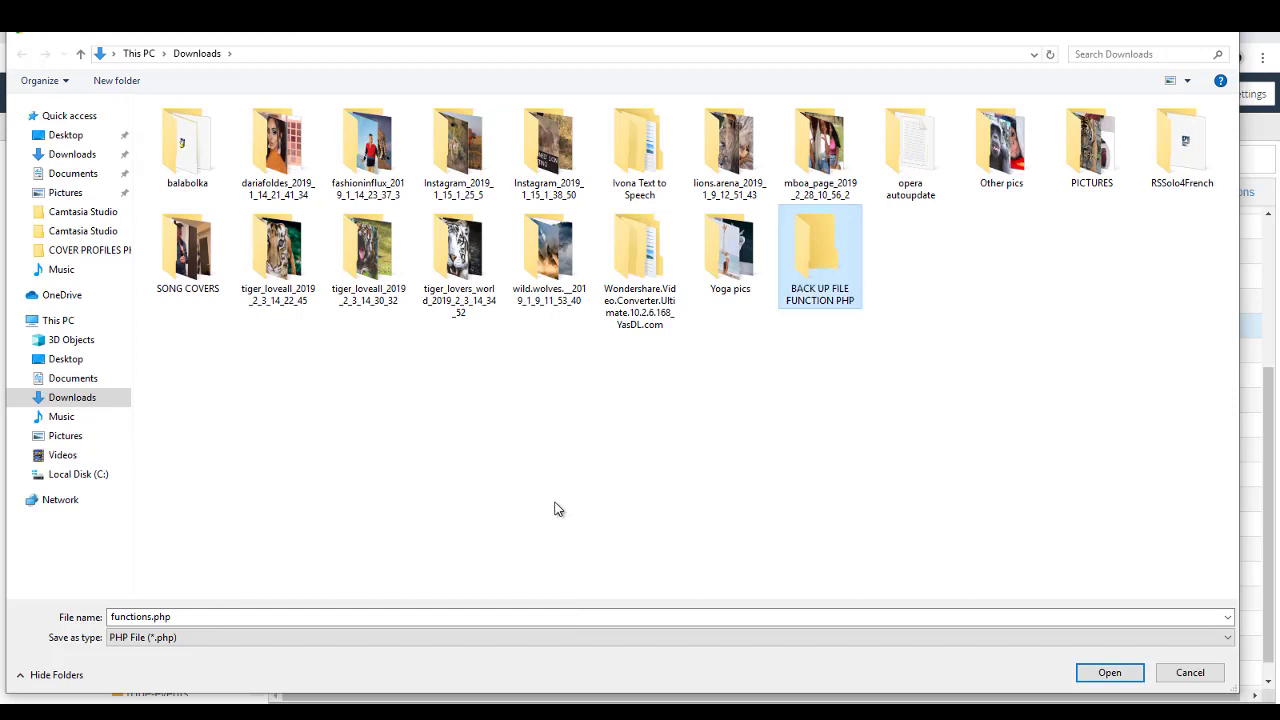
double_click(822, 274)
click(1108, 673)
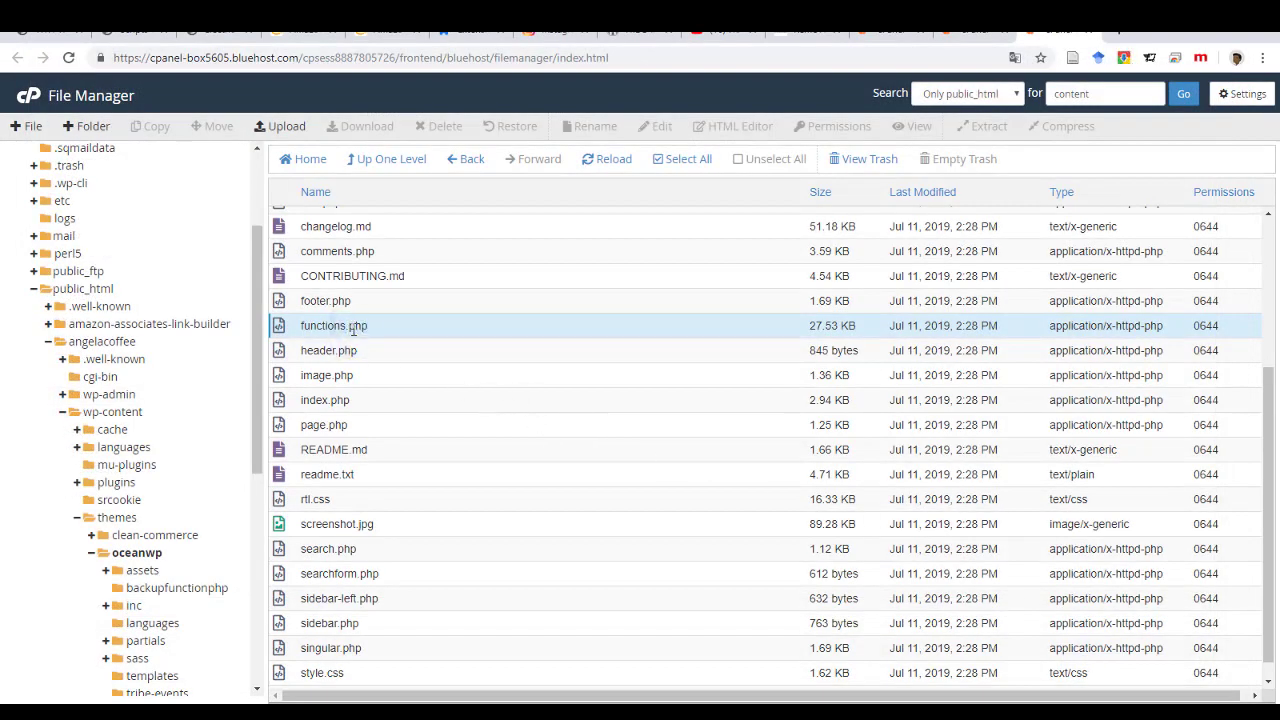
Open the oceanwp theme's functions.php for editing with utf-8 encoding
right_click(321, 326)
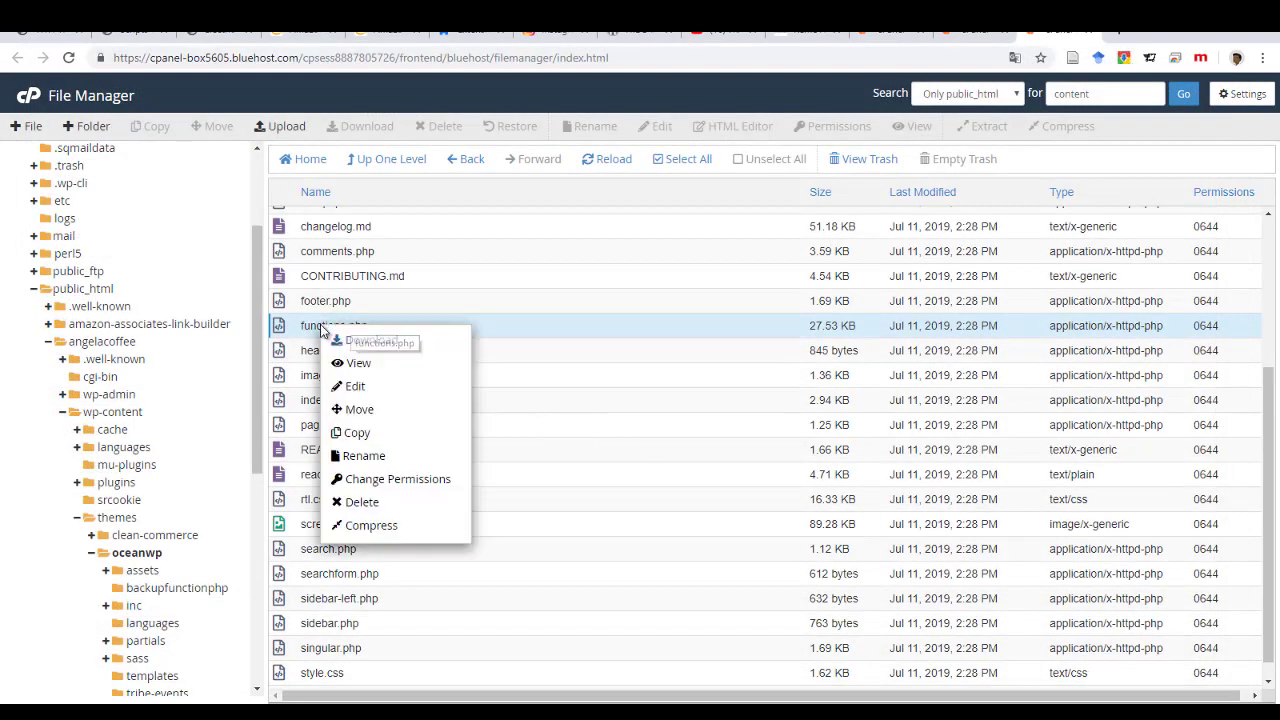
click(376, 388)
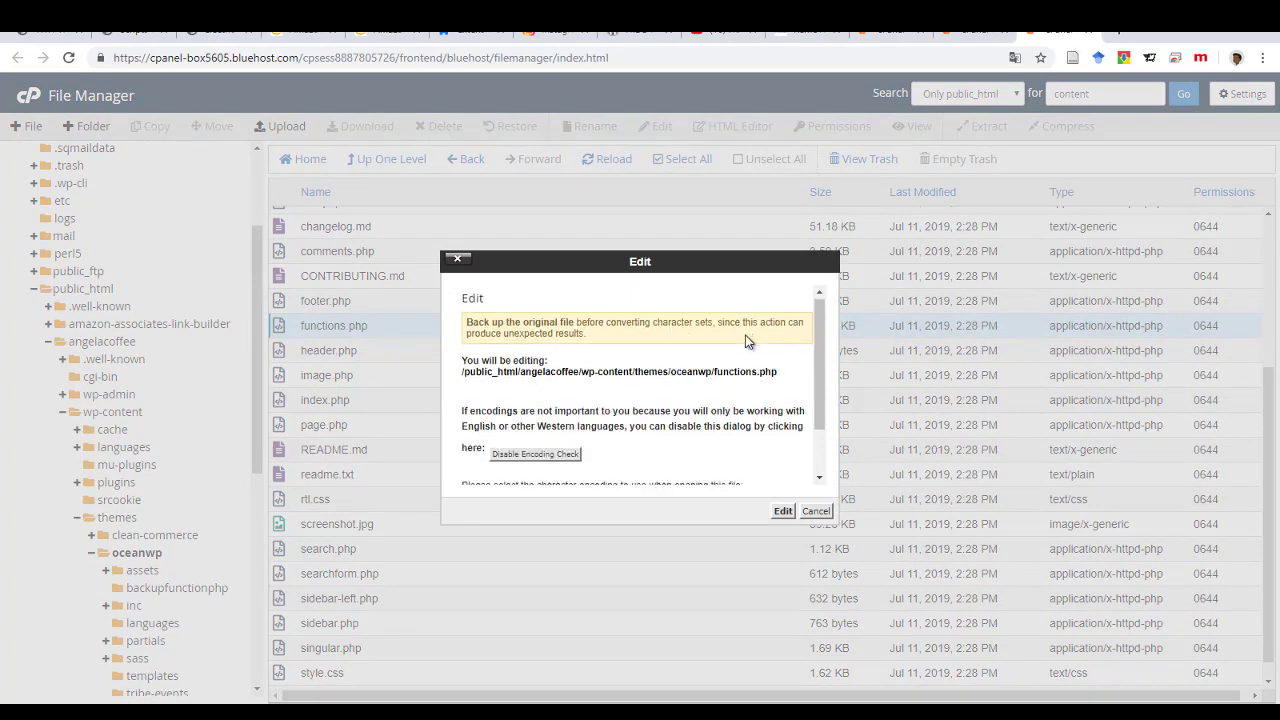
scroll(745, 342, down, 2)
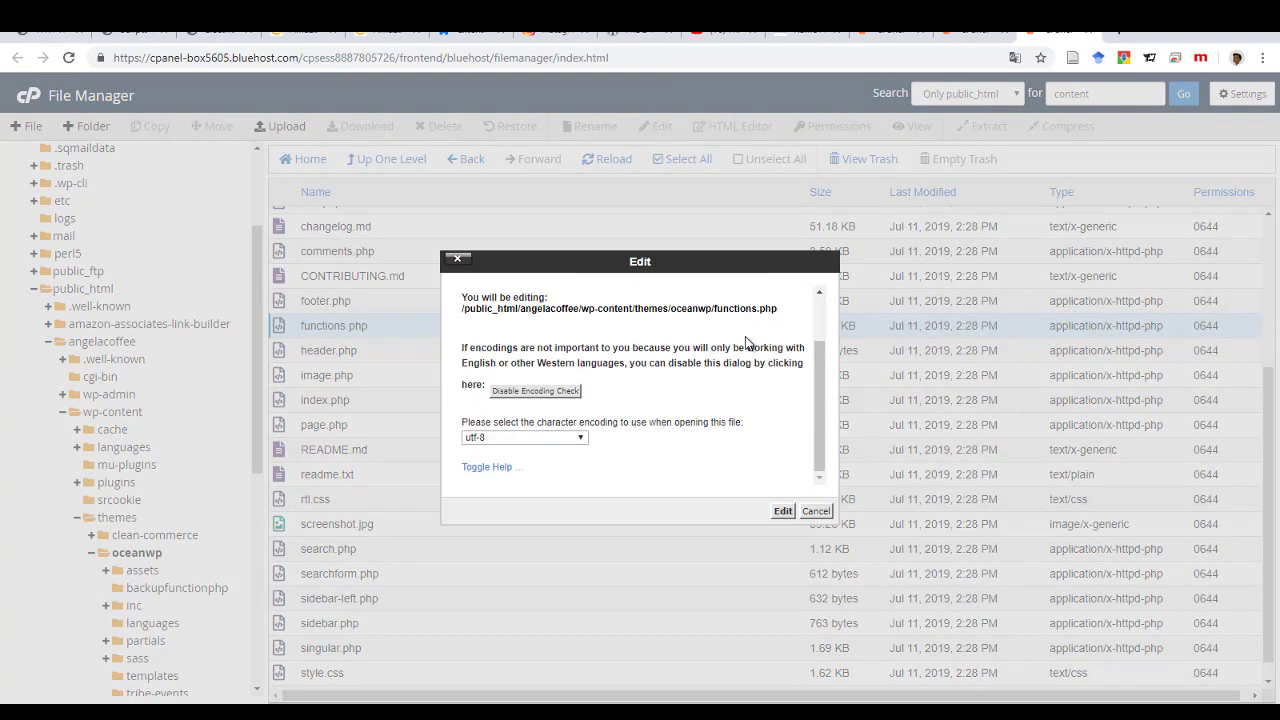
click(784, 511)
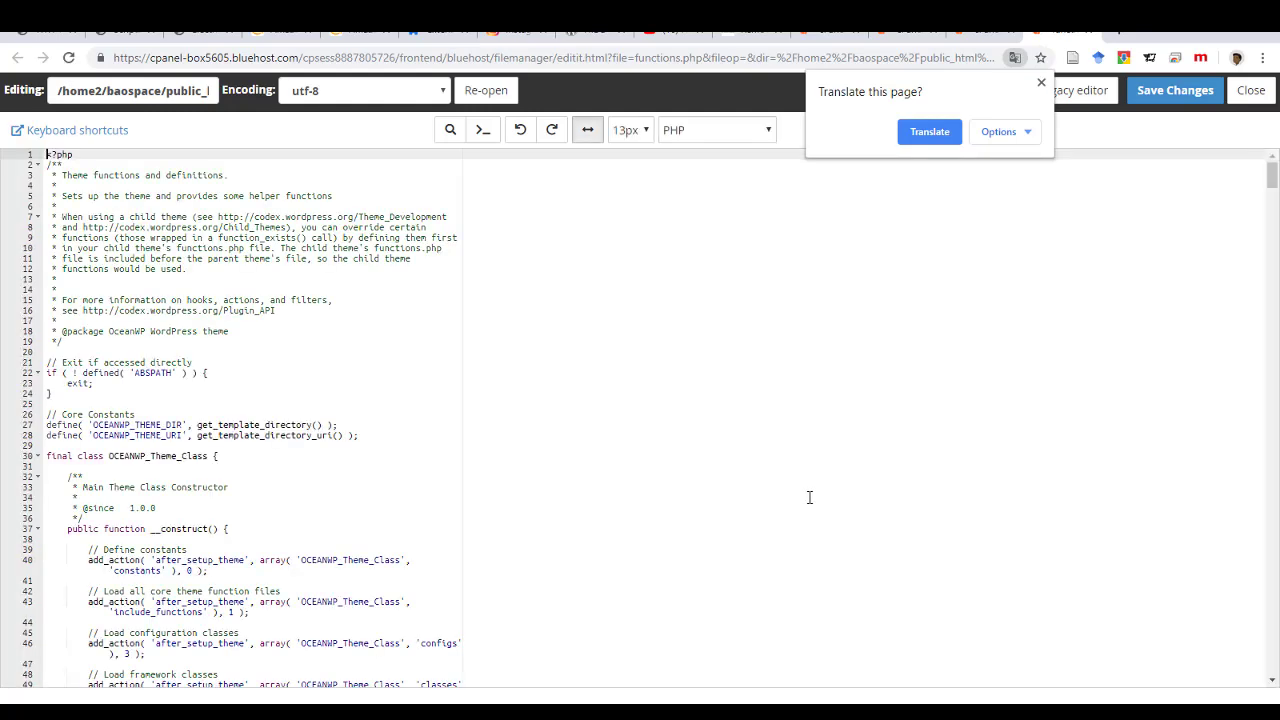
Add two new lines at the end of functions.php, after "new OCEANWP_Theme_Class;"
scroll(262, 415, down, 1)
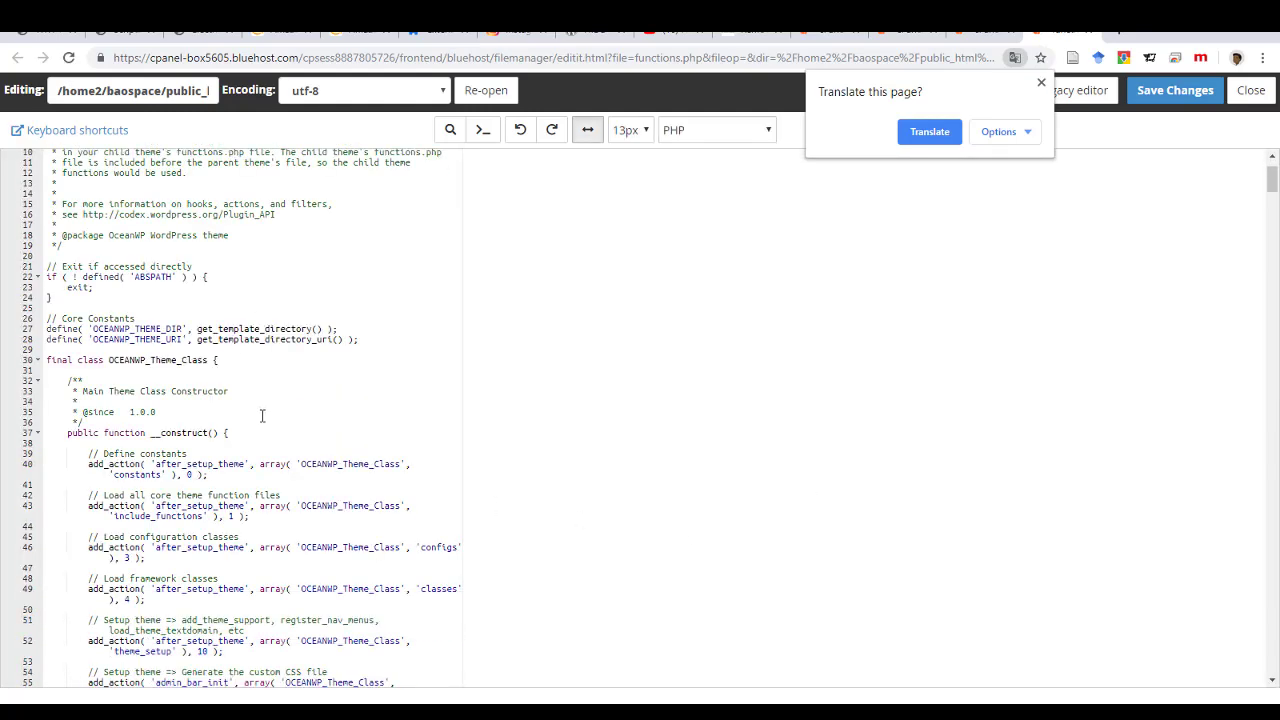
scroll(262, 415, down, 3)
scroll(262, 415, up, 4)
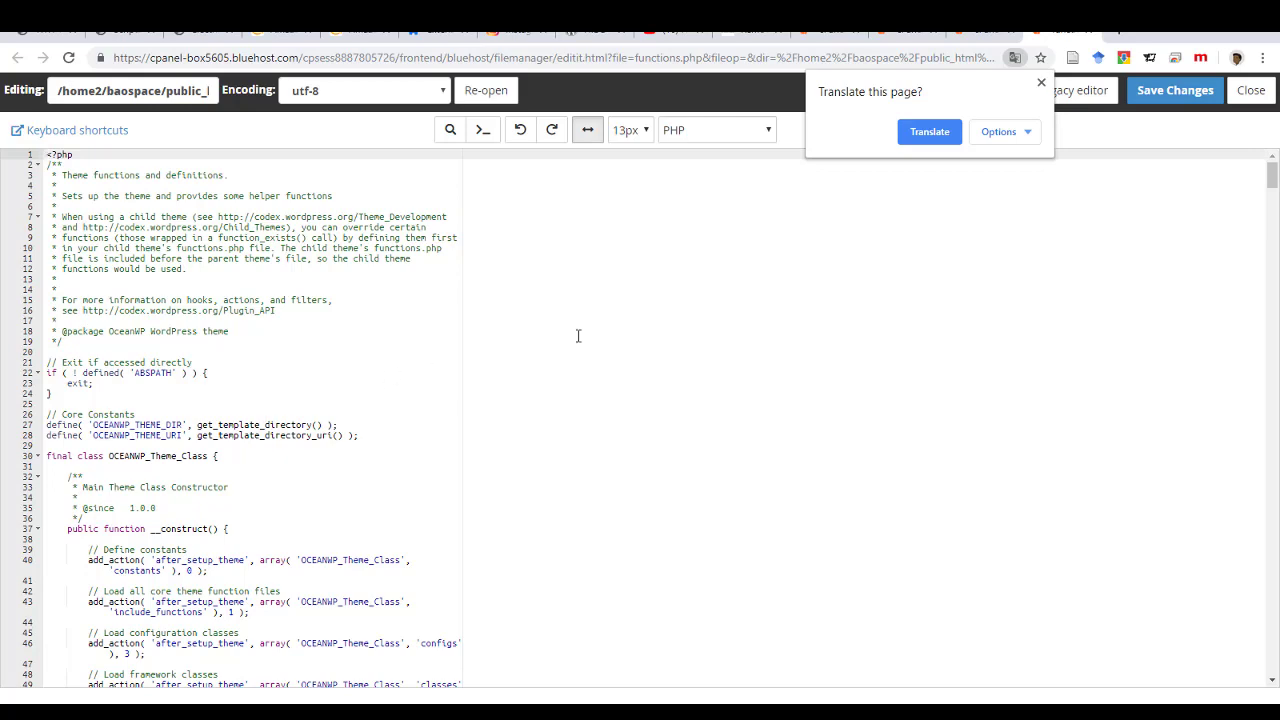
click(1270, 182)
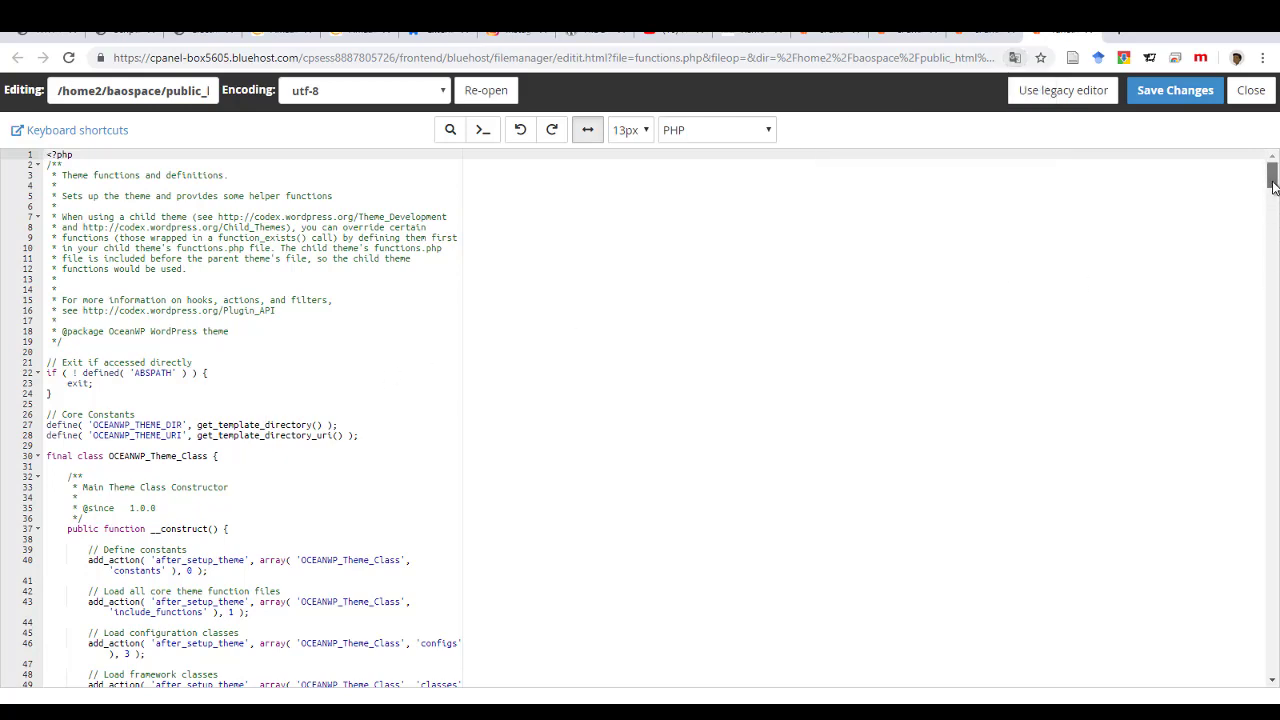
drag(1273, 187, 1275, 693)
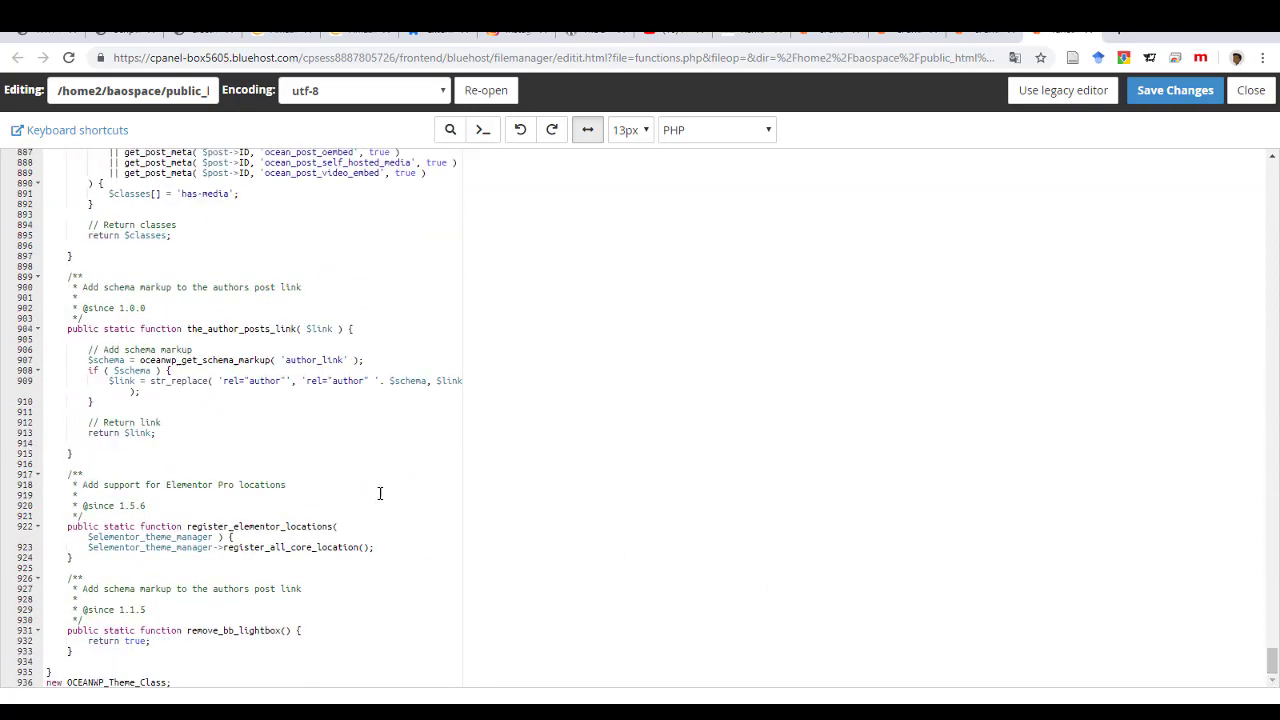
click(275, 683)
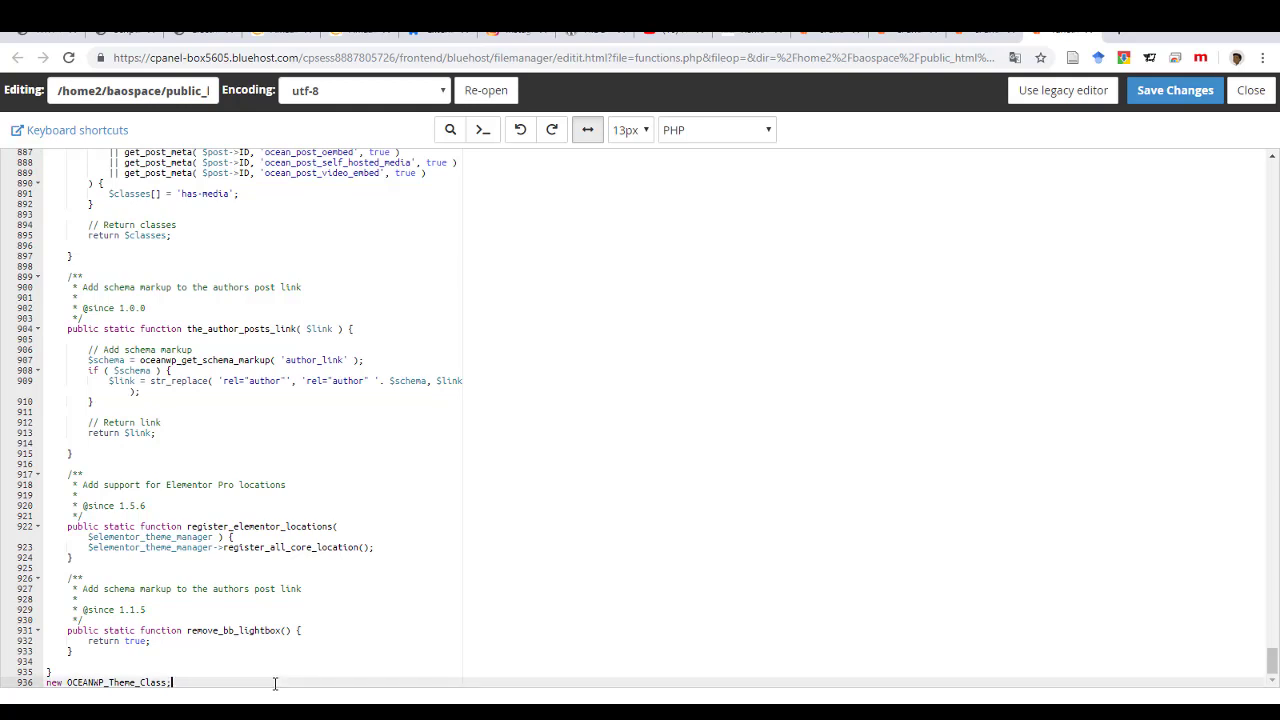
key(Return)
key(Return)
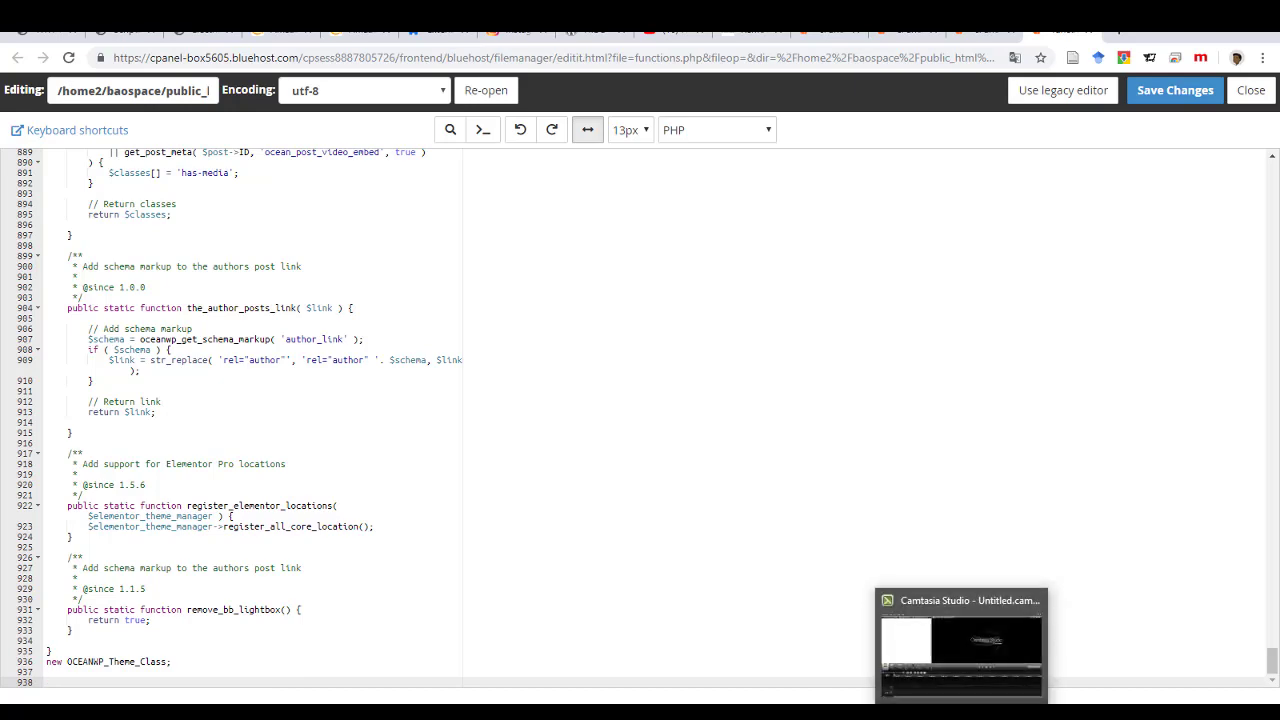
Switch to Notepad++, copy the whole woo_remove_product_tabs snippet including its comment, and return to the functions.php editor
mouse_move(922, 712)
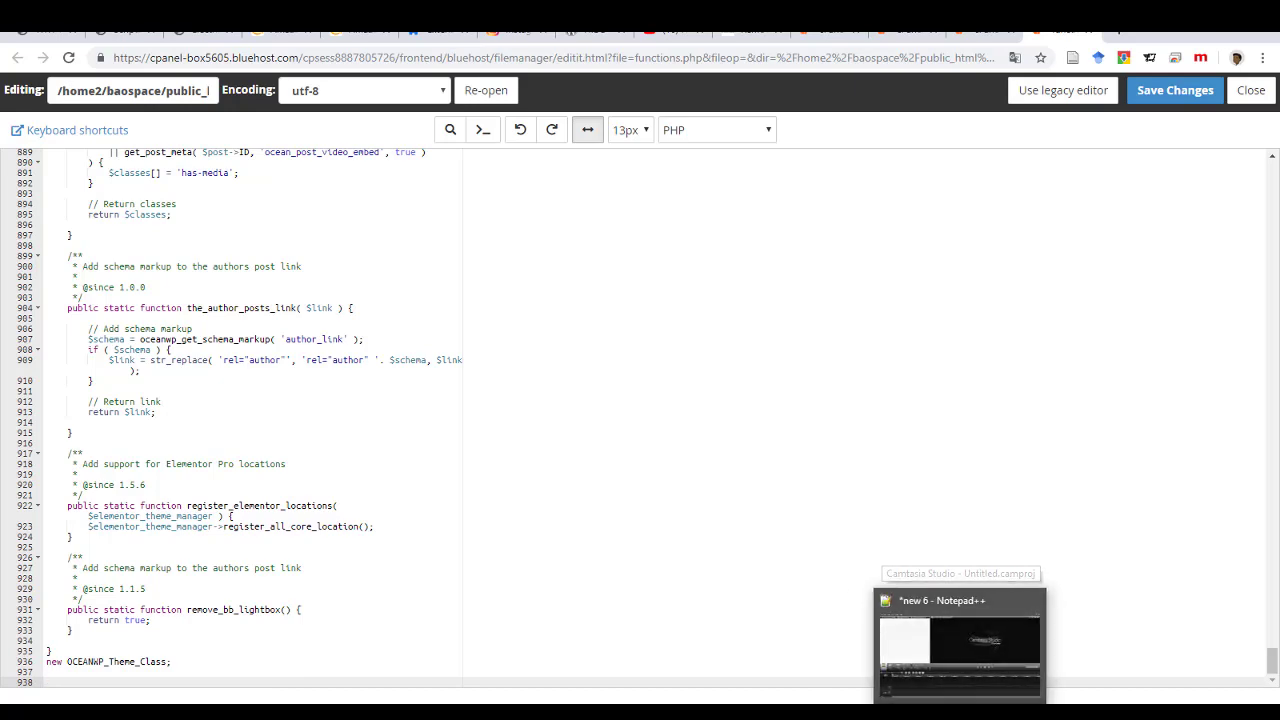
click(924, 655)
right_click(217, 118)
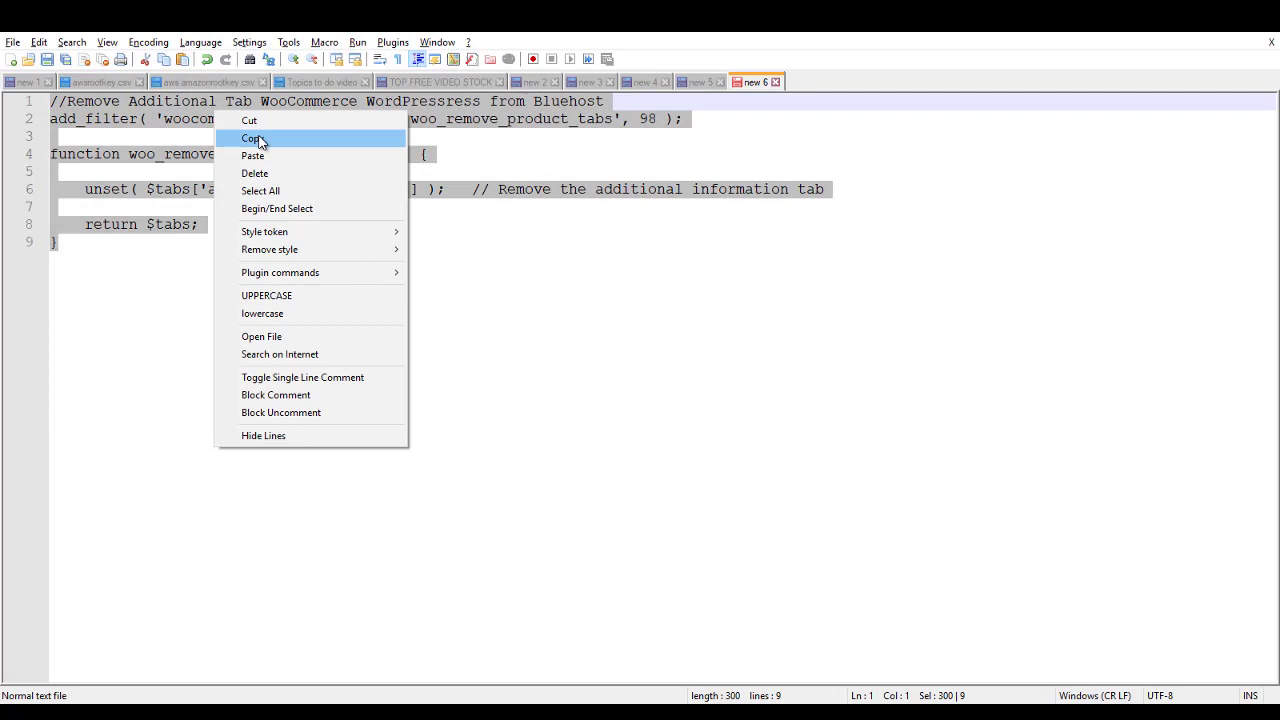
click(255, 139)
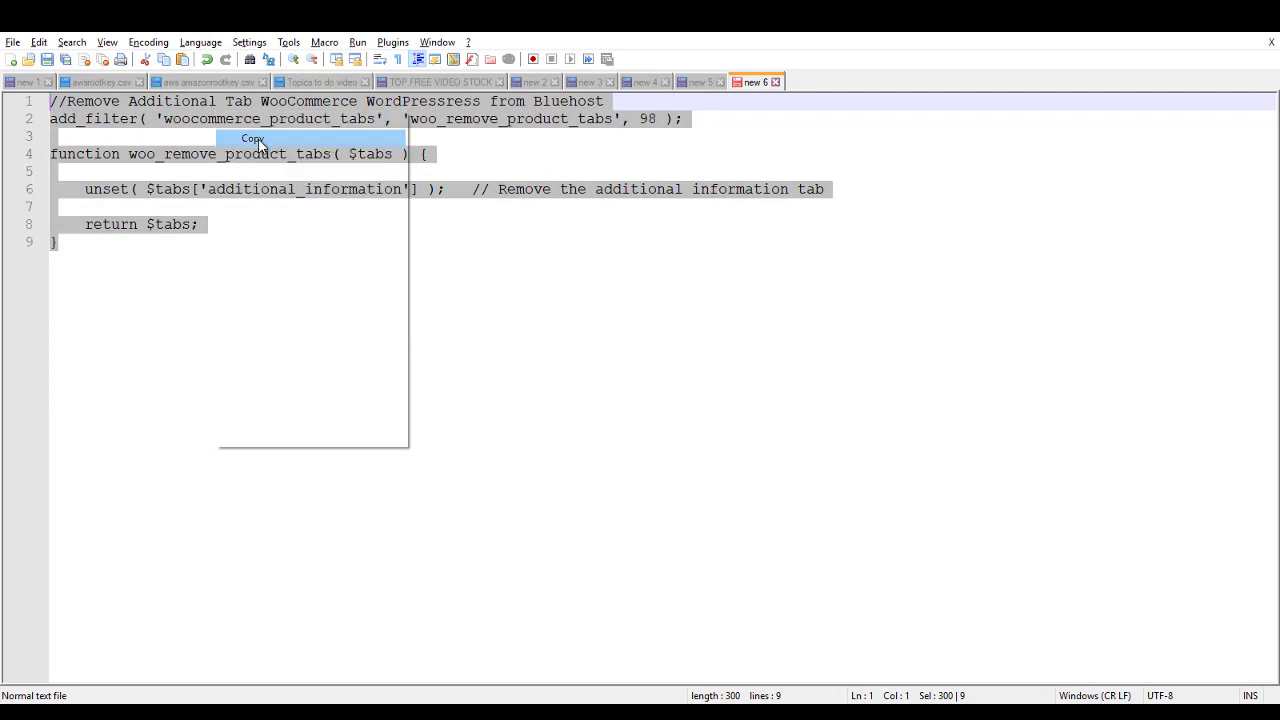
click(1196, 38)
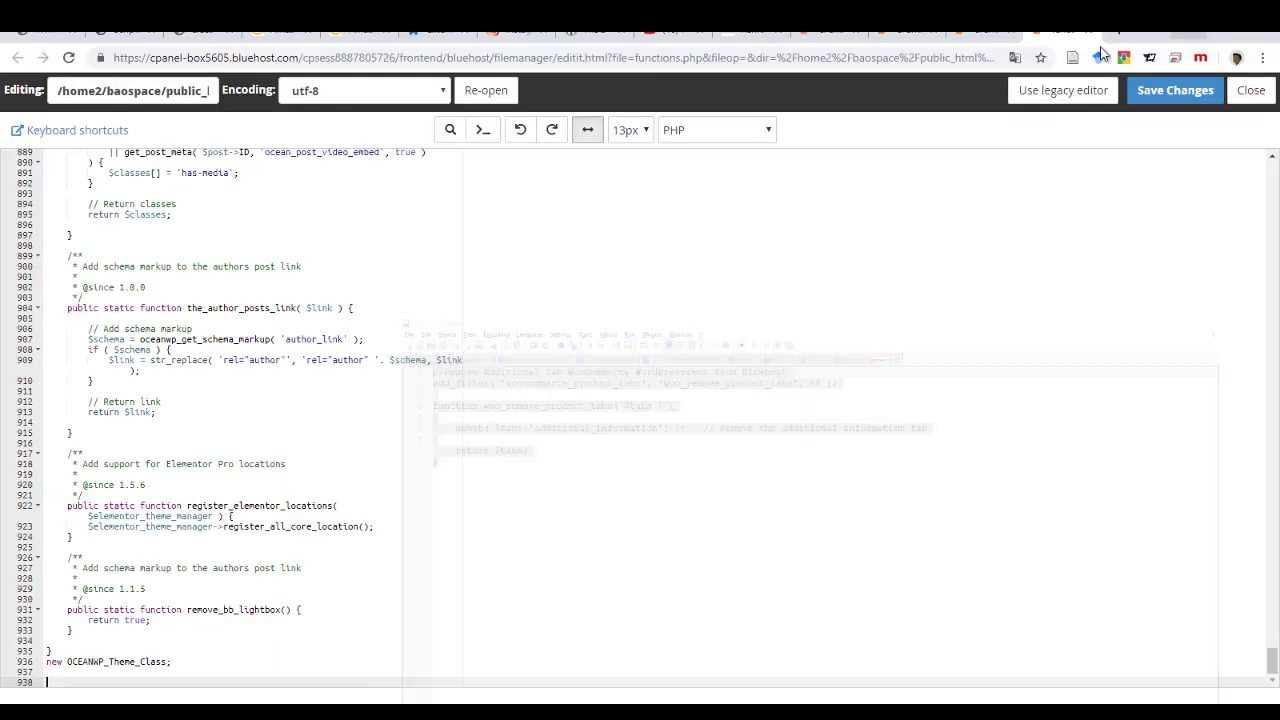
Paste the copied woo_remove_product_tabs snippet at the end of functions.php, save the file and close the editor
right_click(77, 686)
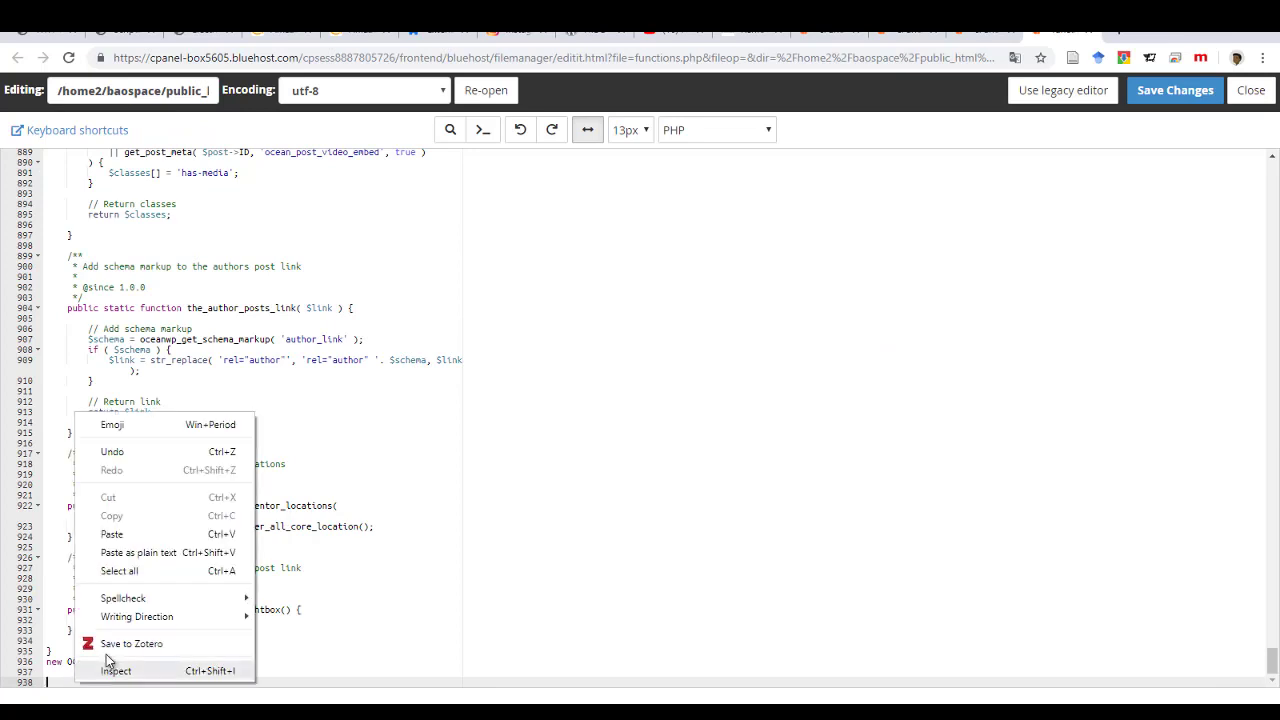
click(112, 534)
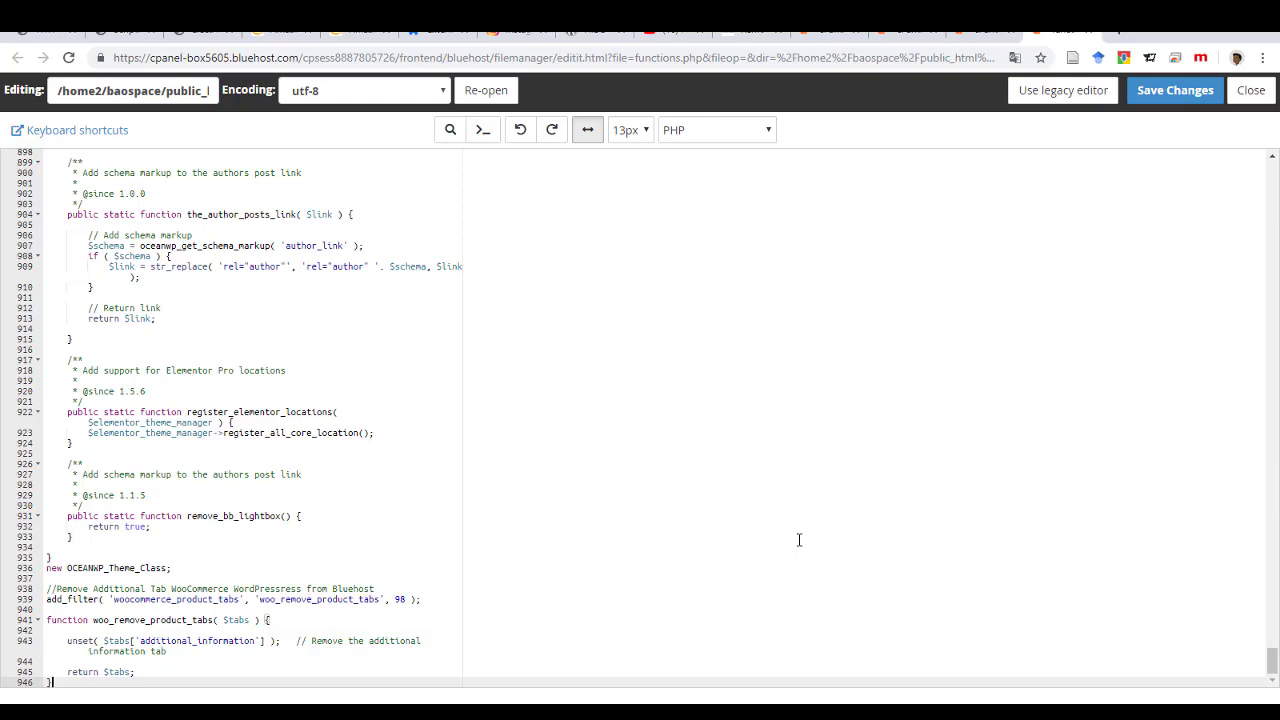
click(1172, 95)
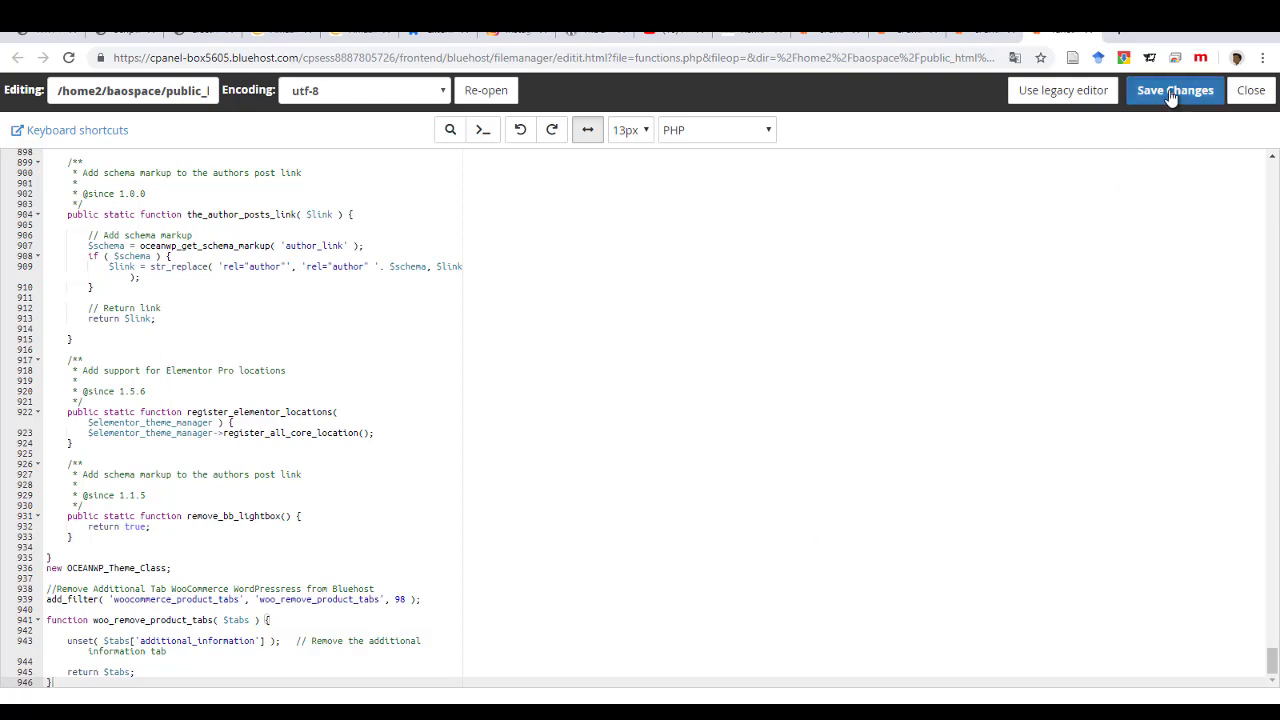
click(1172, 94)
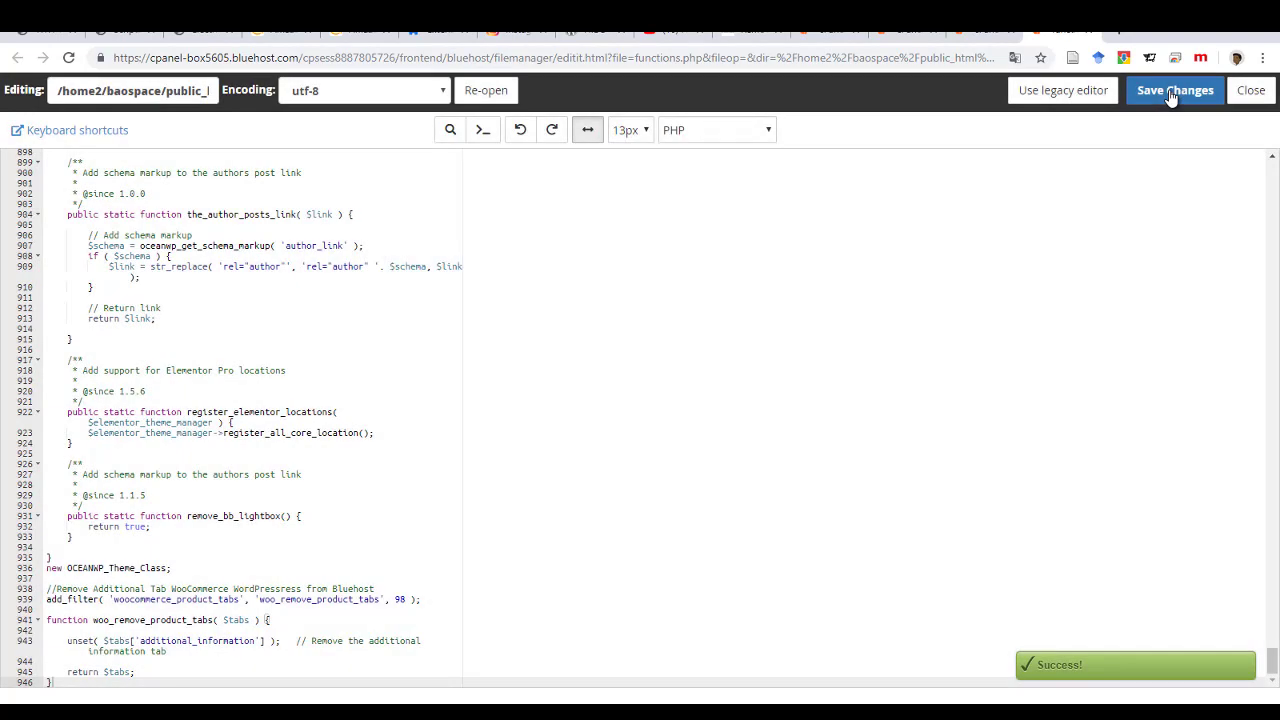
click(1251, 92)
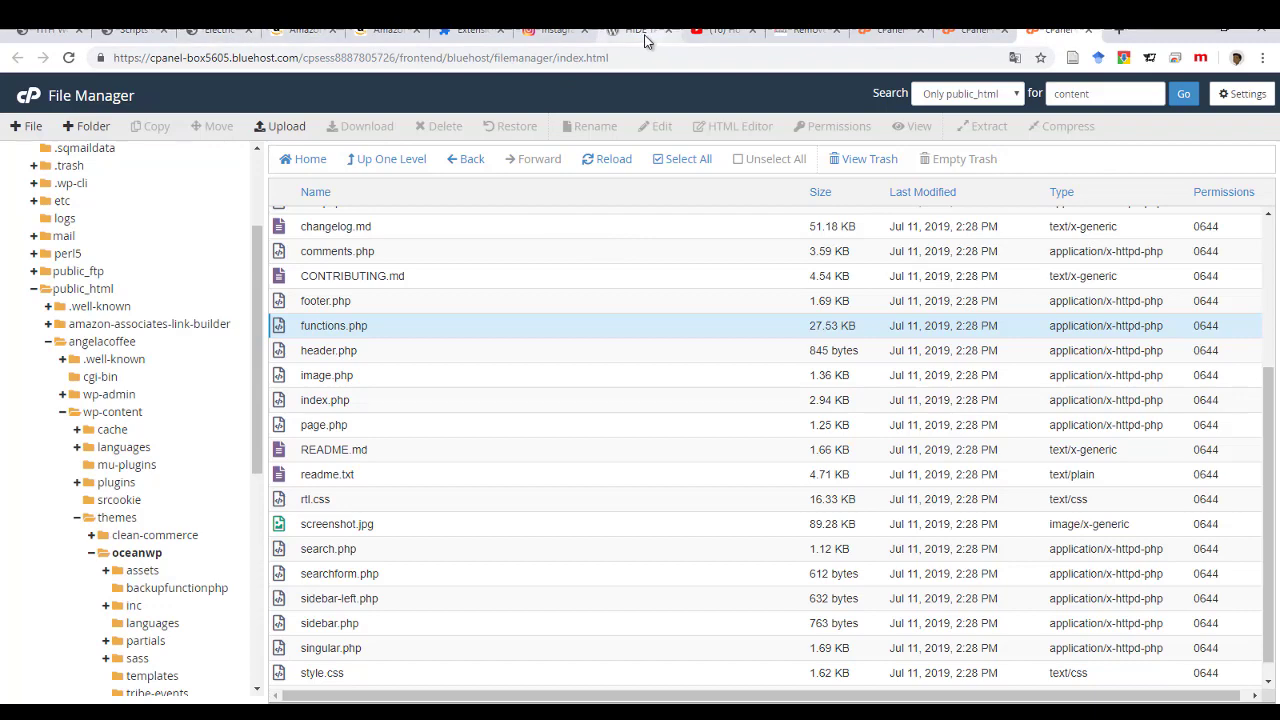
Reload the Electric Spice and Coffee Grinder product page and check which product tabs are displayed
click(208, 33)
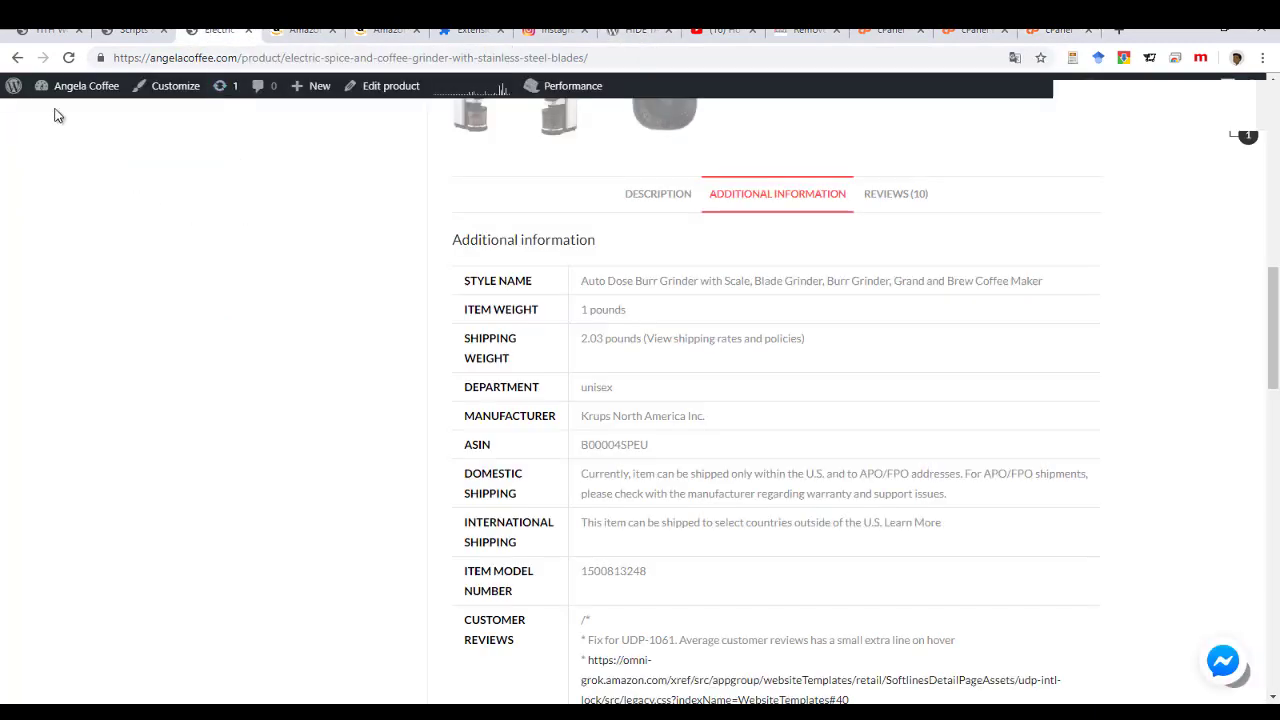
click(68, 60)
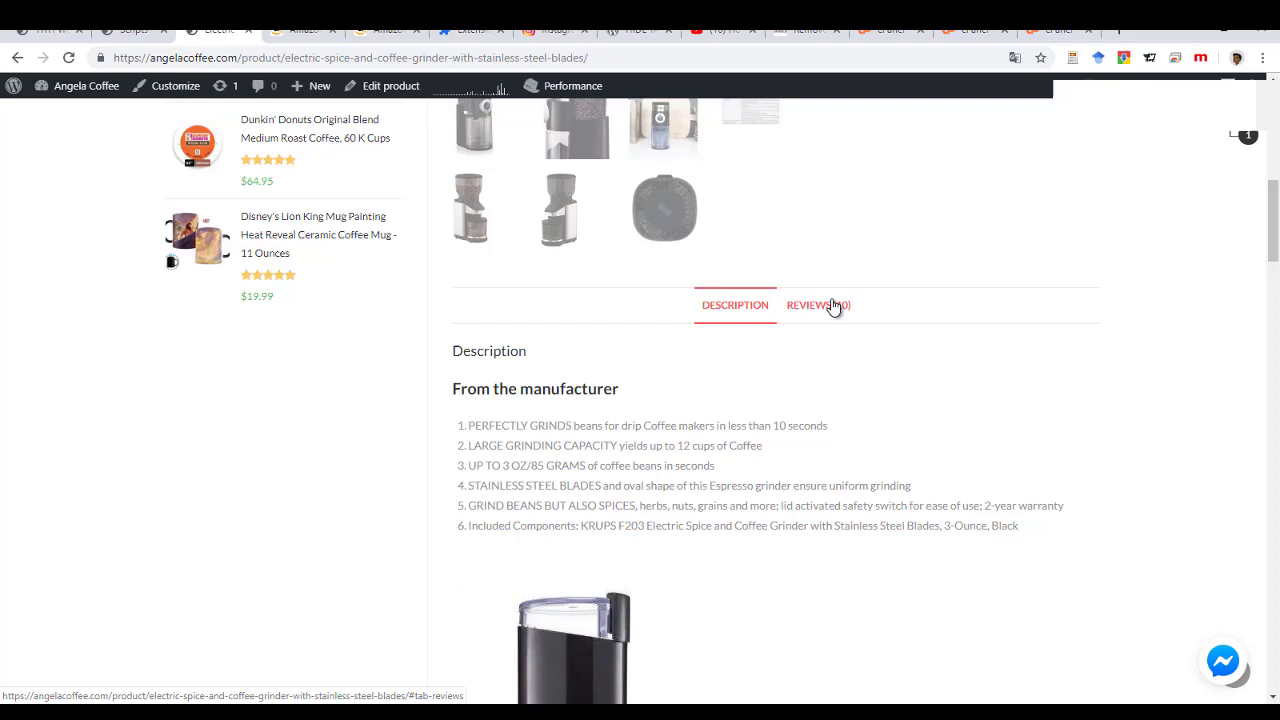
scroll(693, 290, up, 5)
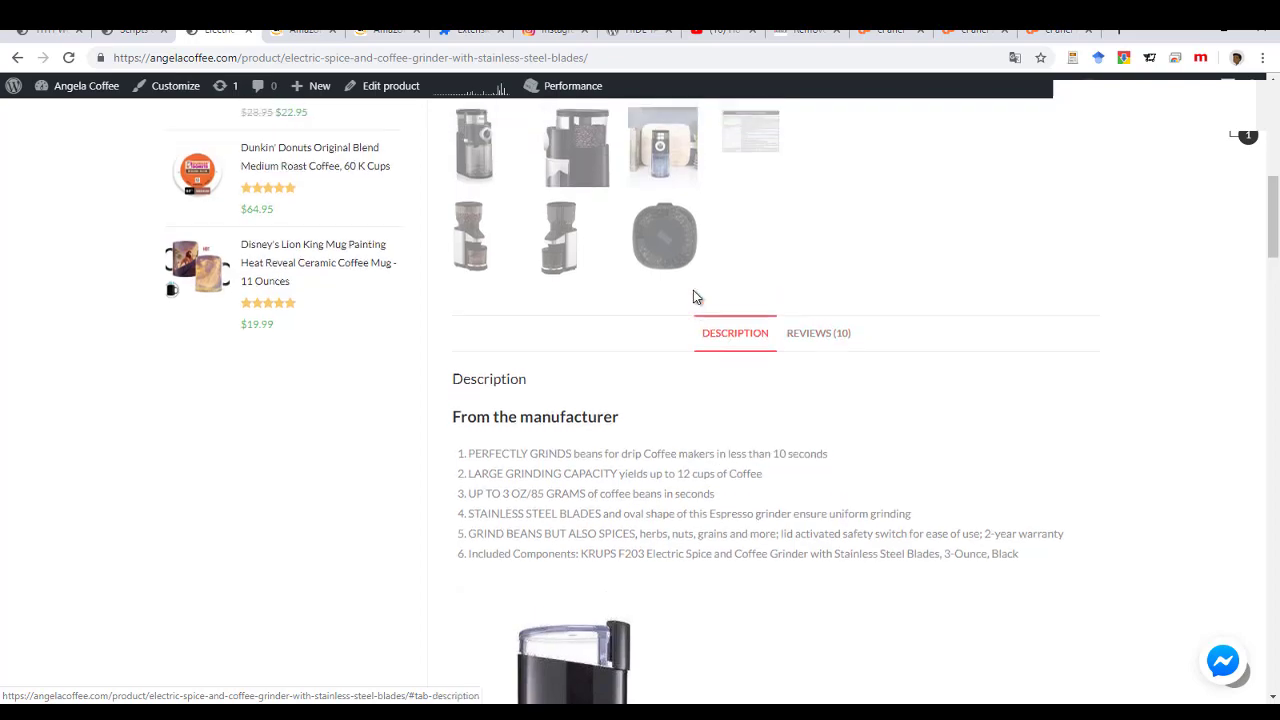
scroll(697, 297, down, 6)
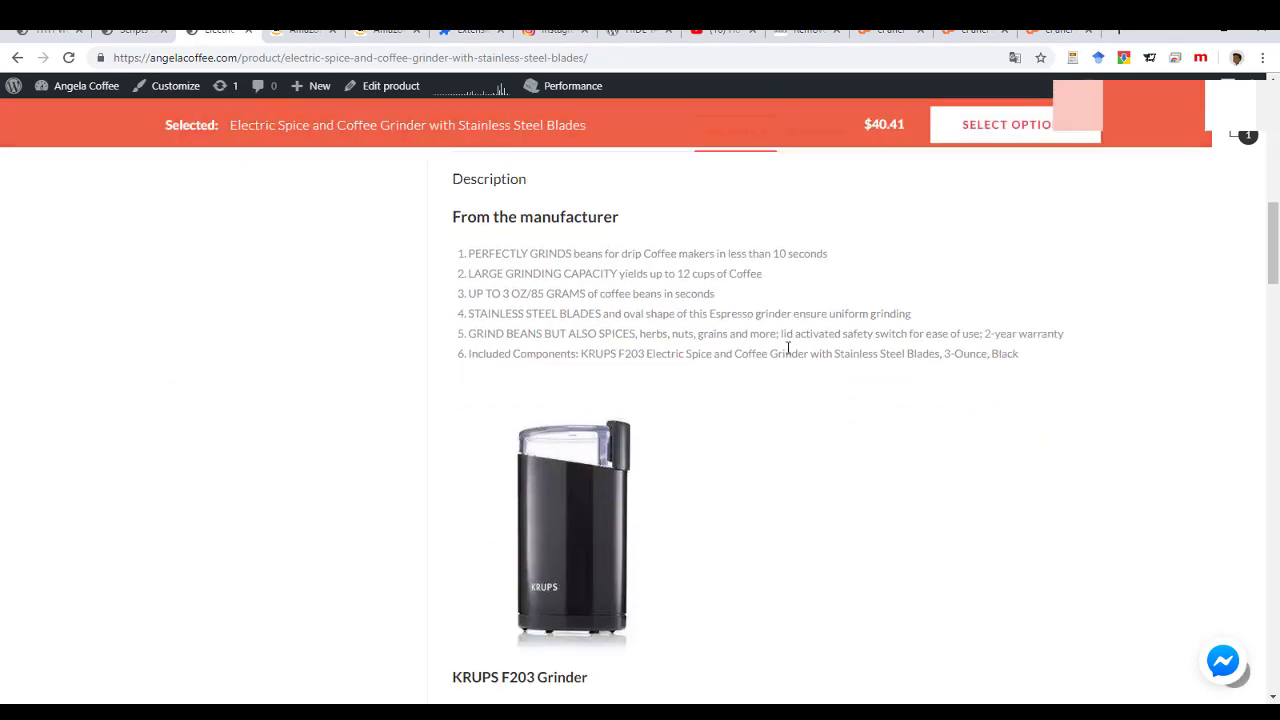
scroll(735, 297, up, 2)
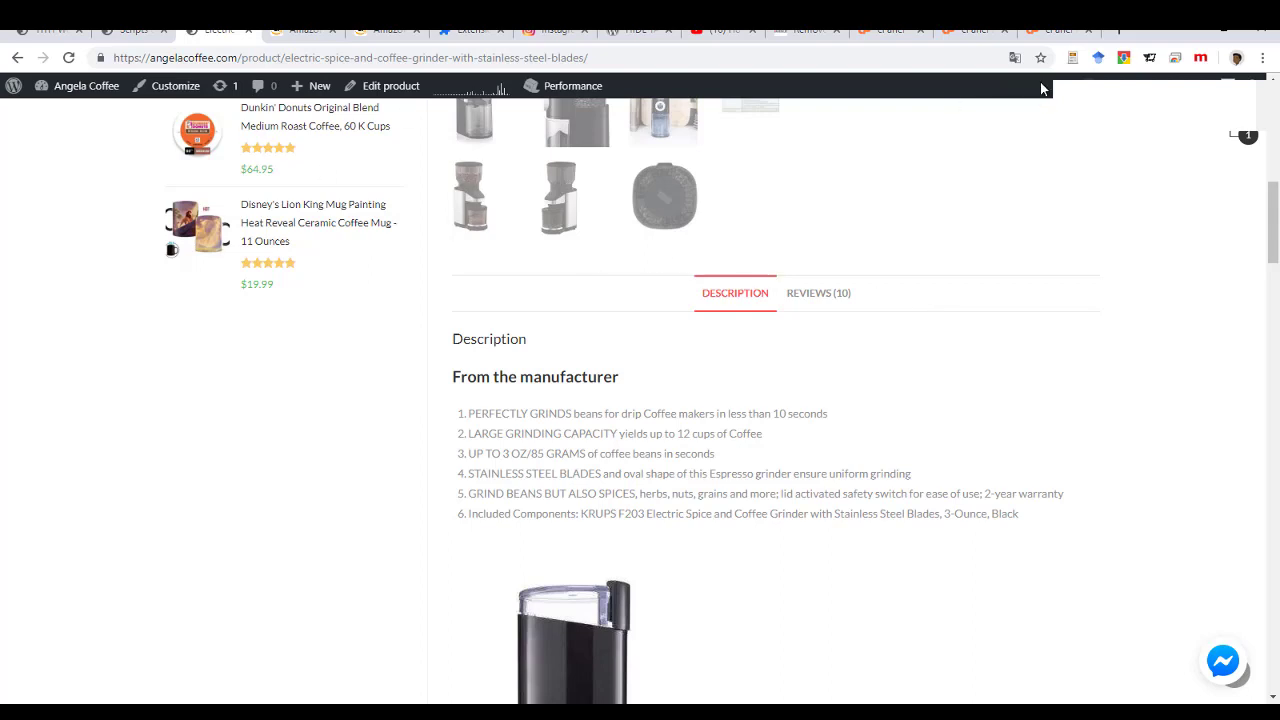
Switch to the WordPress admin of Angela Coffee and open the page for adding new plugins
click(40, 32)
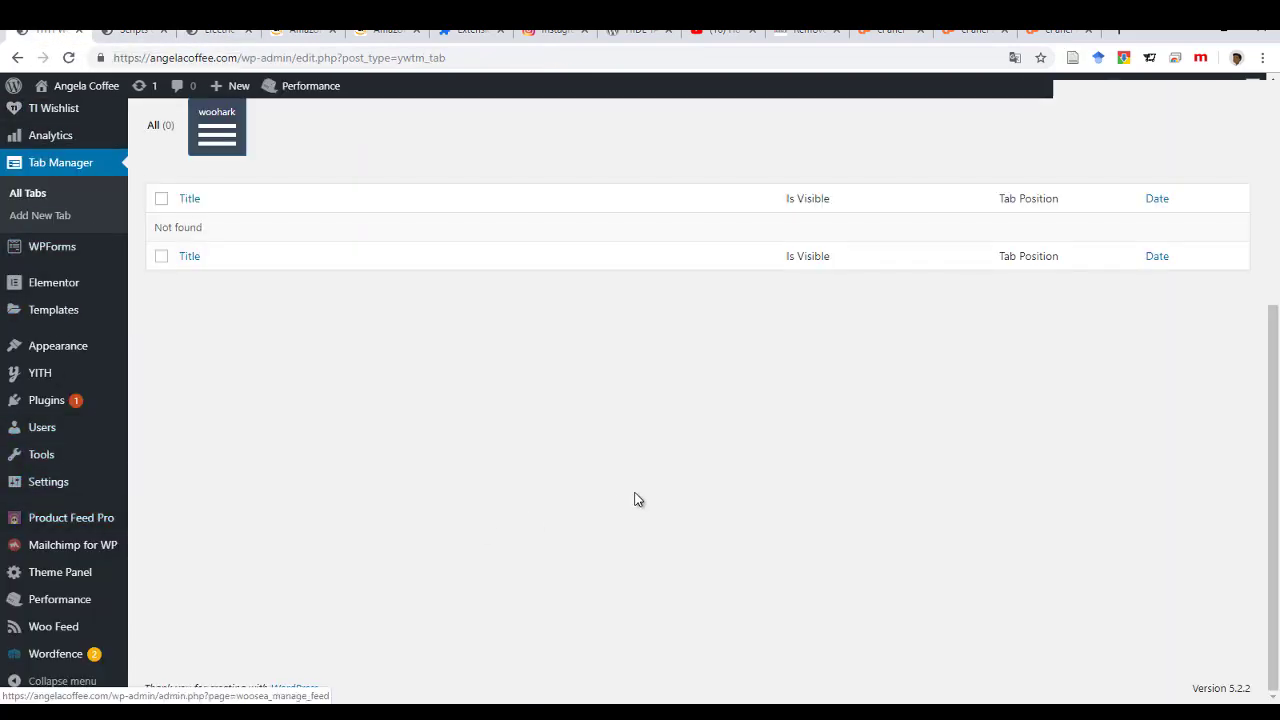
scroll(406, 417, up, 2)
scroll(166, 445, down, 2)
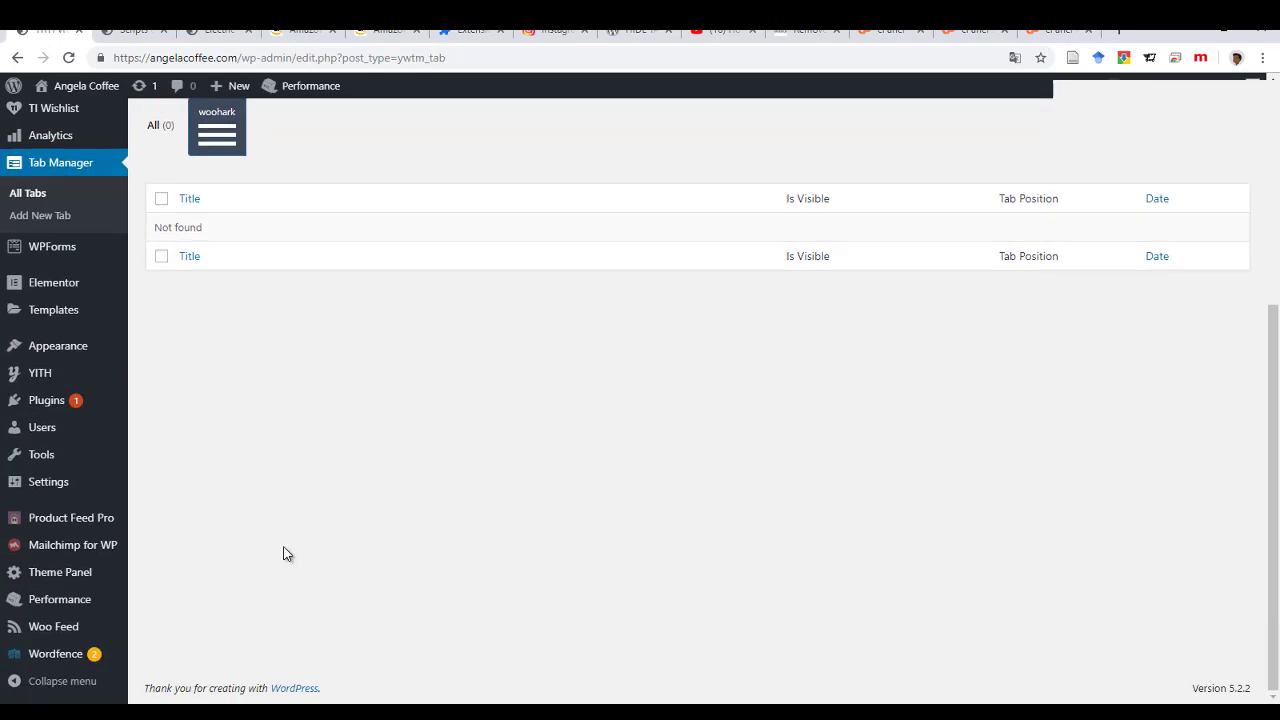
mouse_move(48, 388)
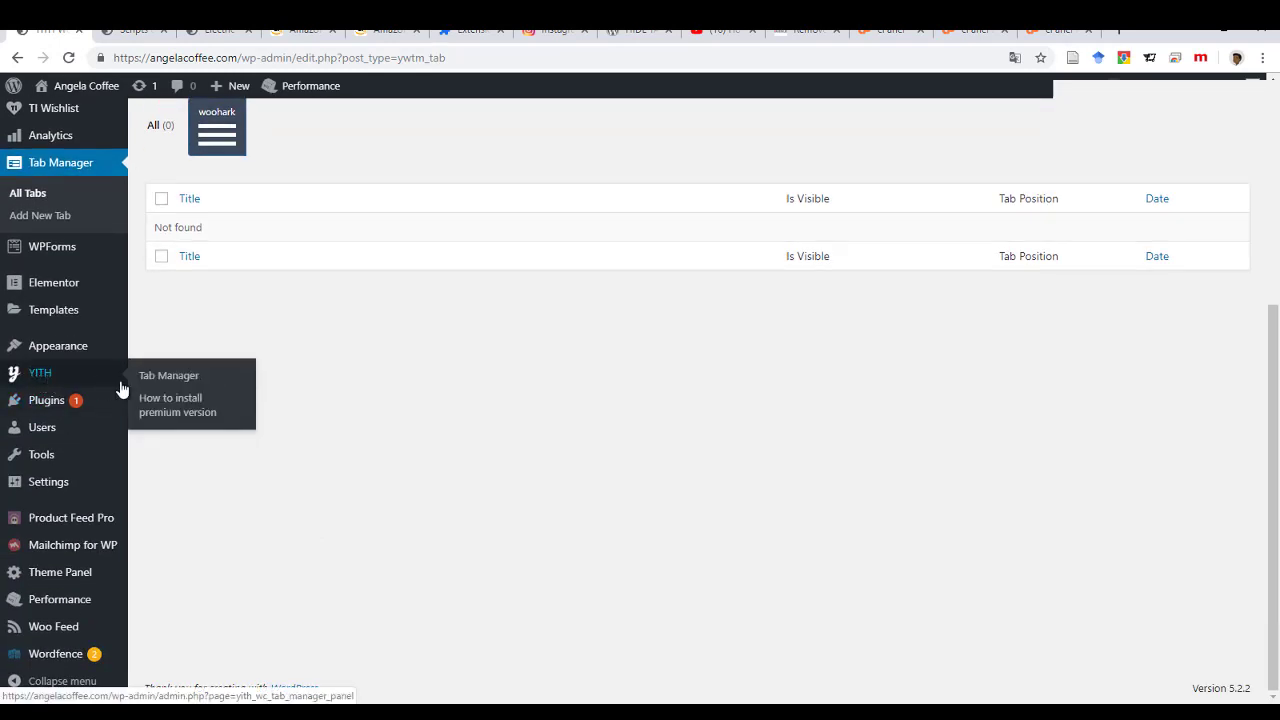
mouse_move(87, 346)
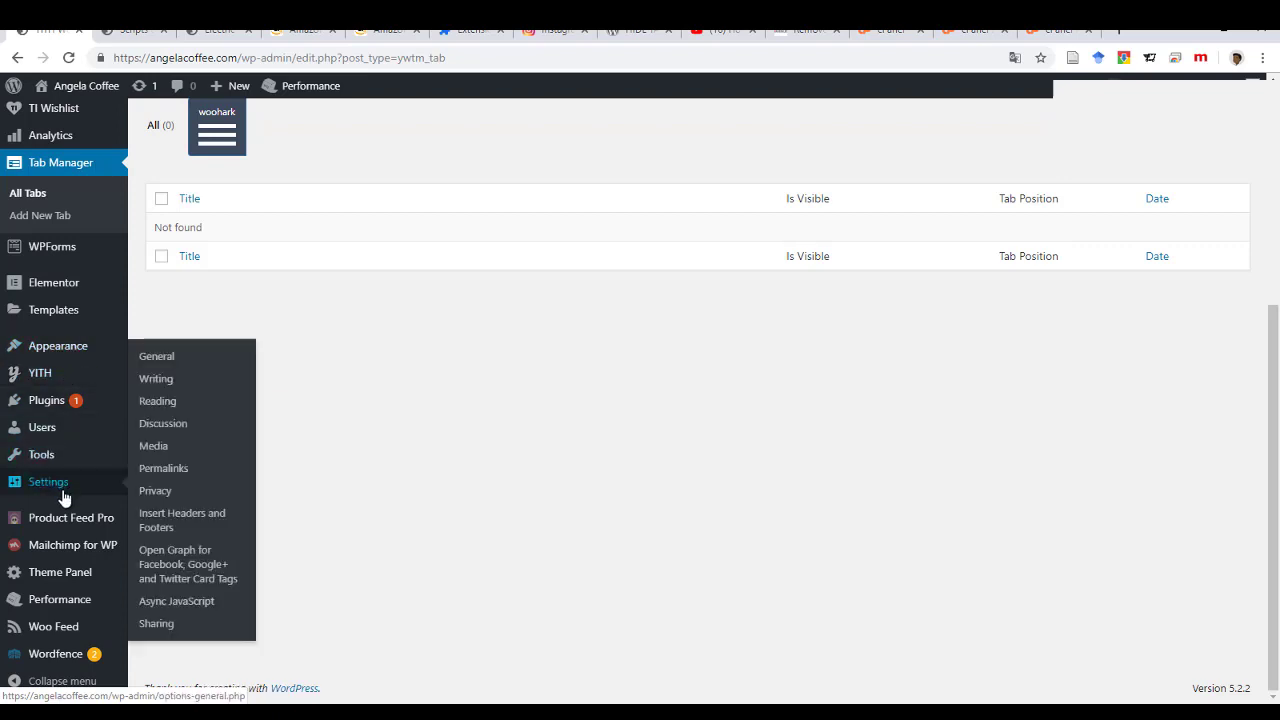
mouse_move(73, 410)
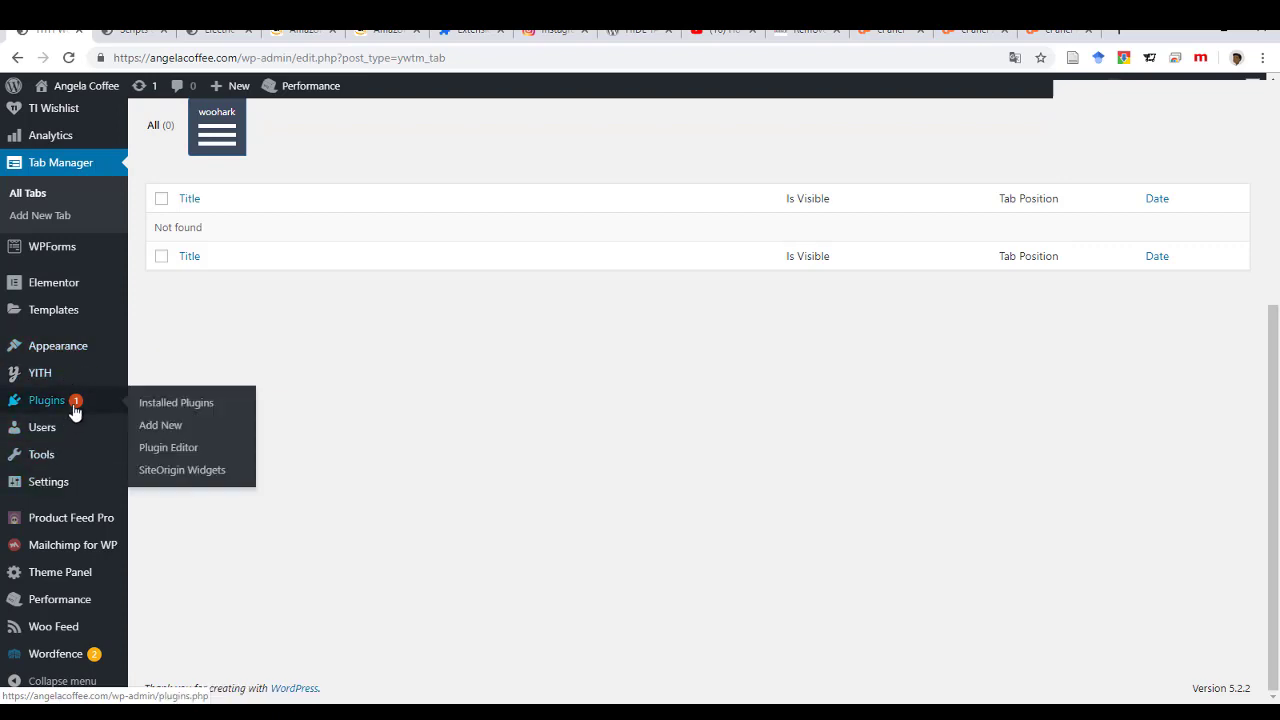
click(177, 430)
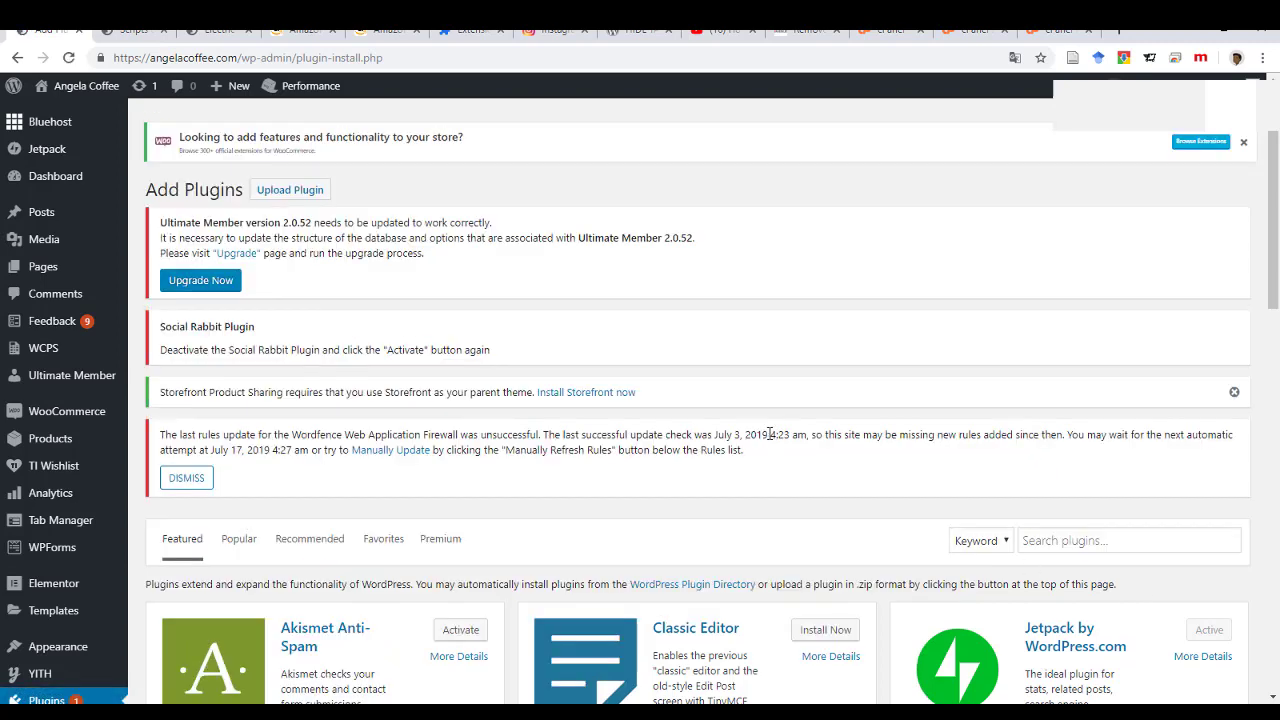
Search the plugin directory for "WOOCOMMERCE tab manager" and look over the matching plugins
scroll(770, 434, down, 3)
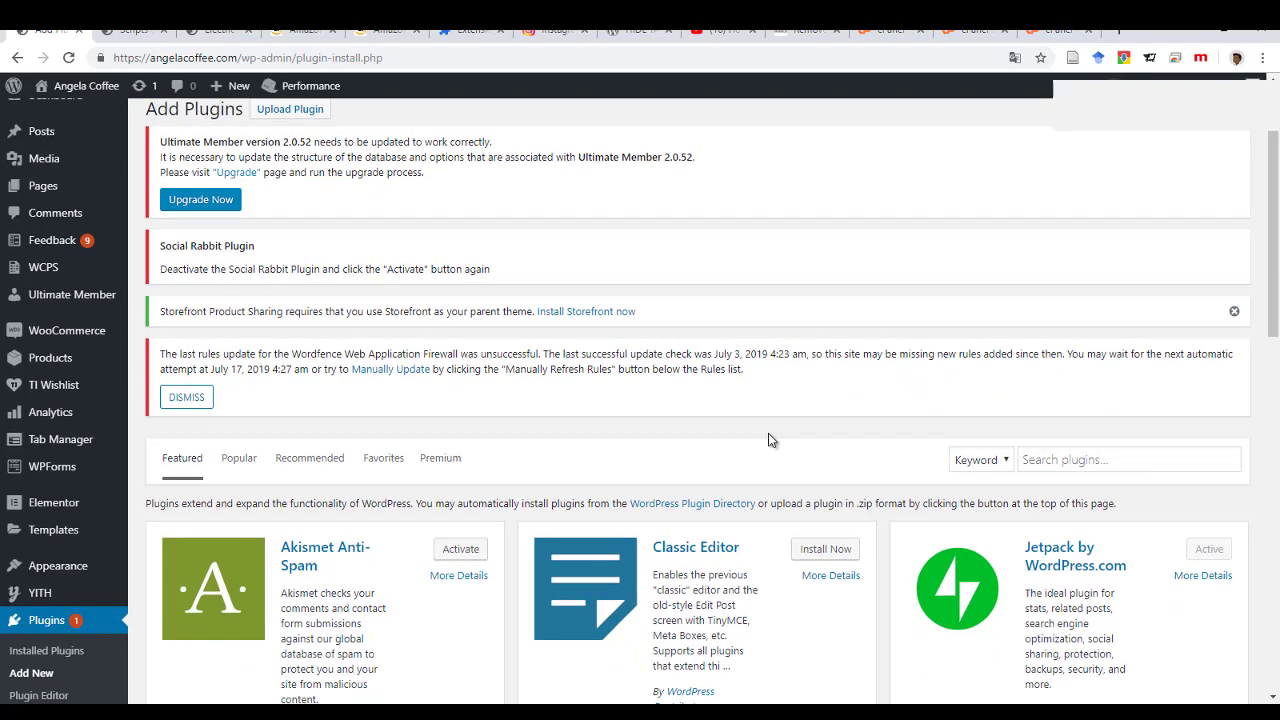
click(1105, 302)
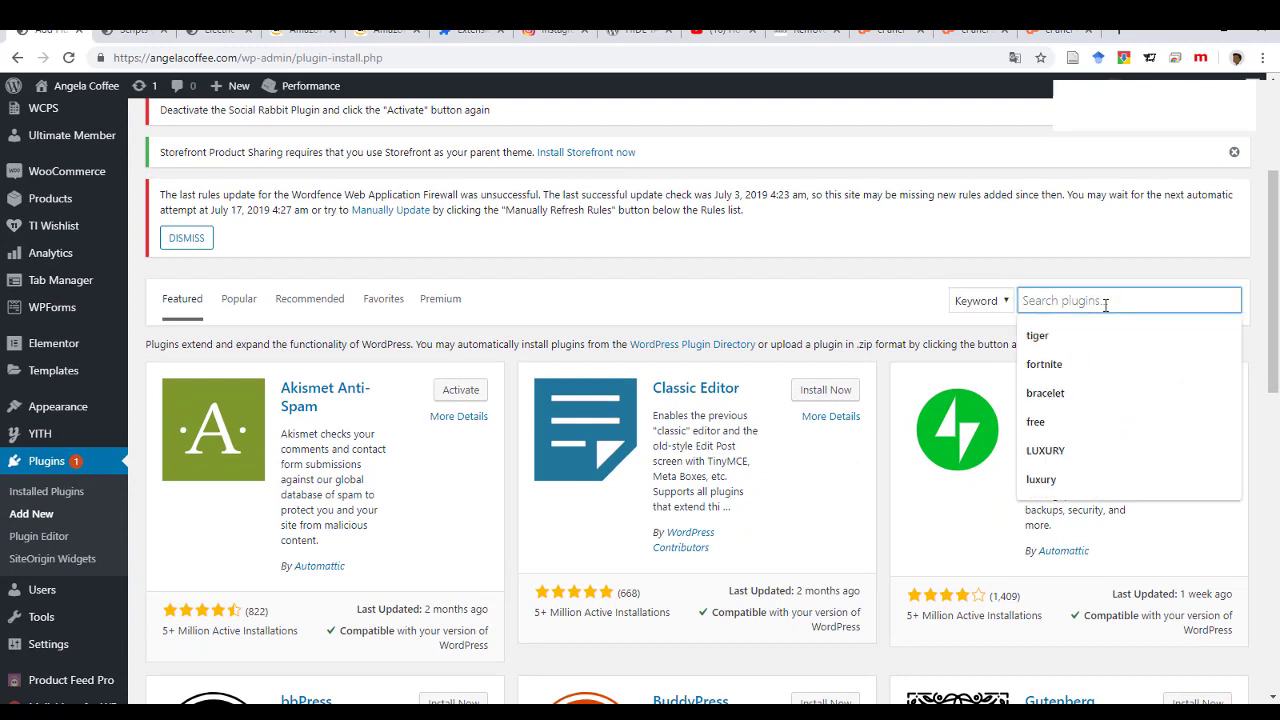
text(WOOCOMMERC)
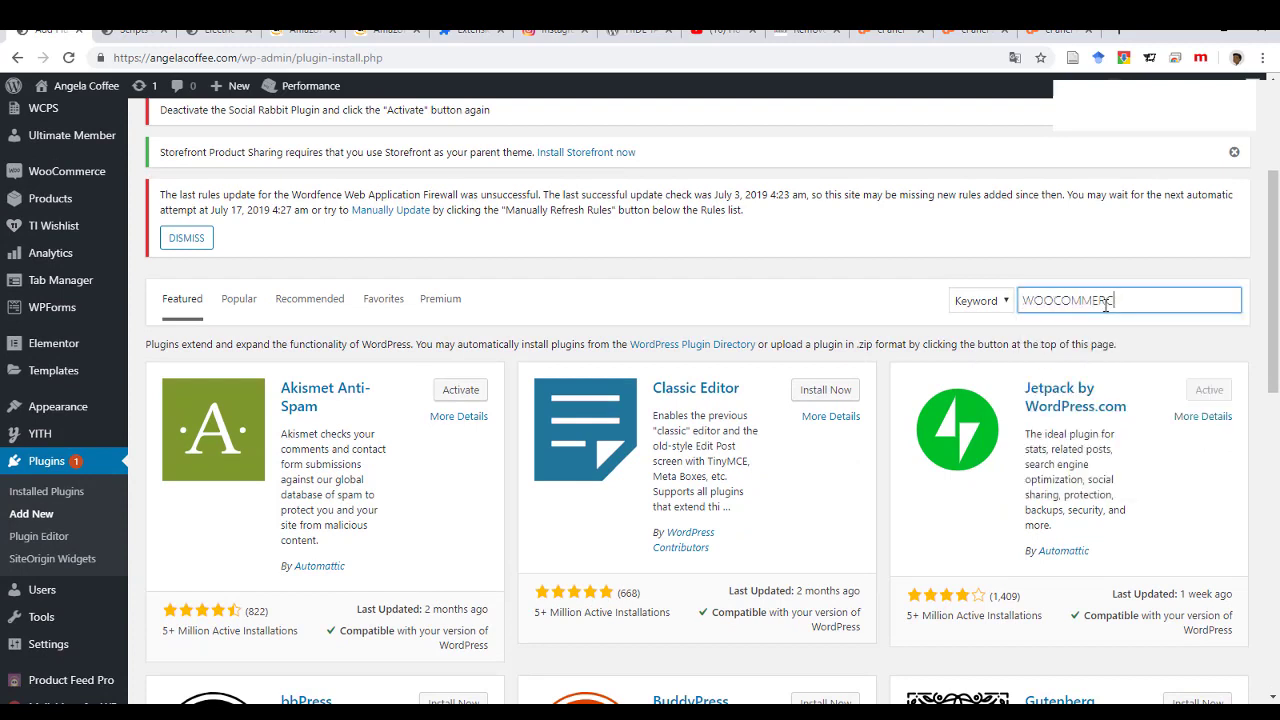
text(E )
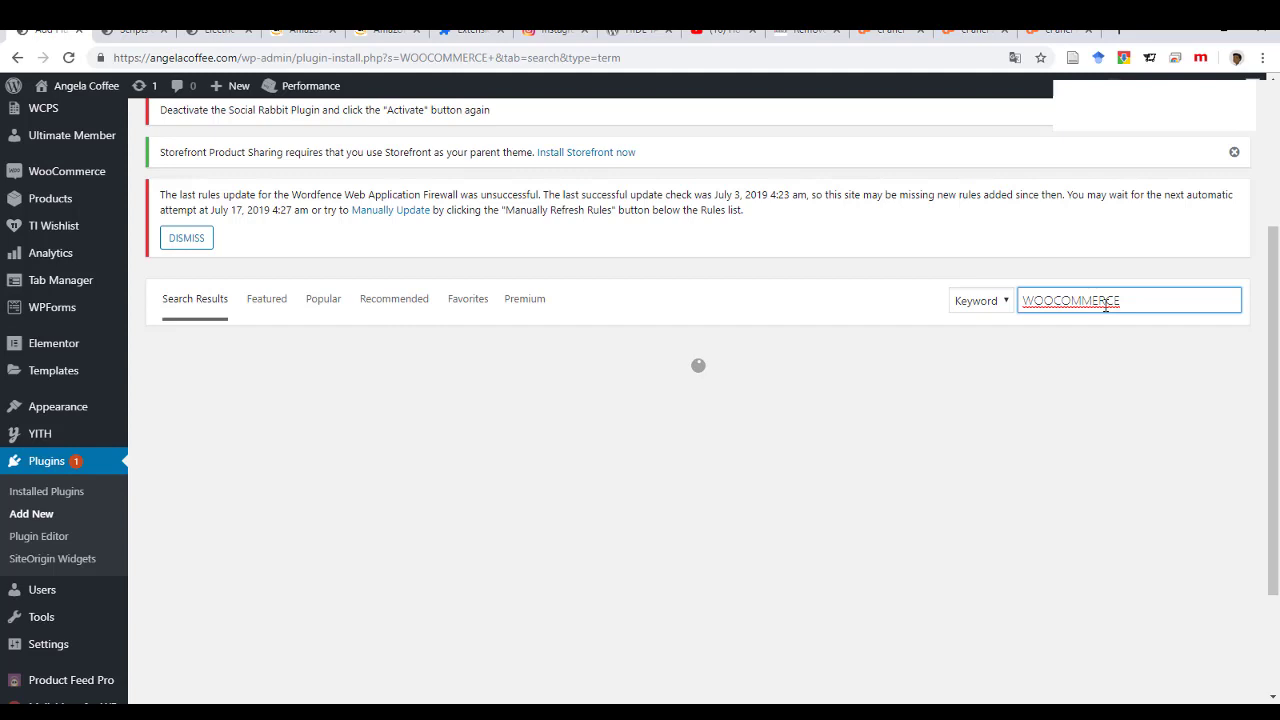
text(tab manager)
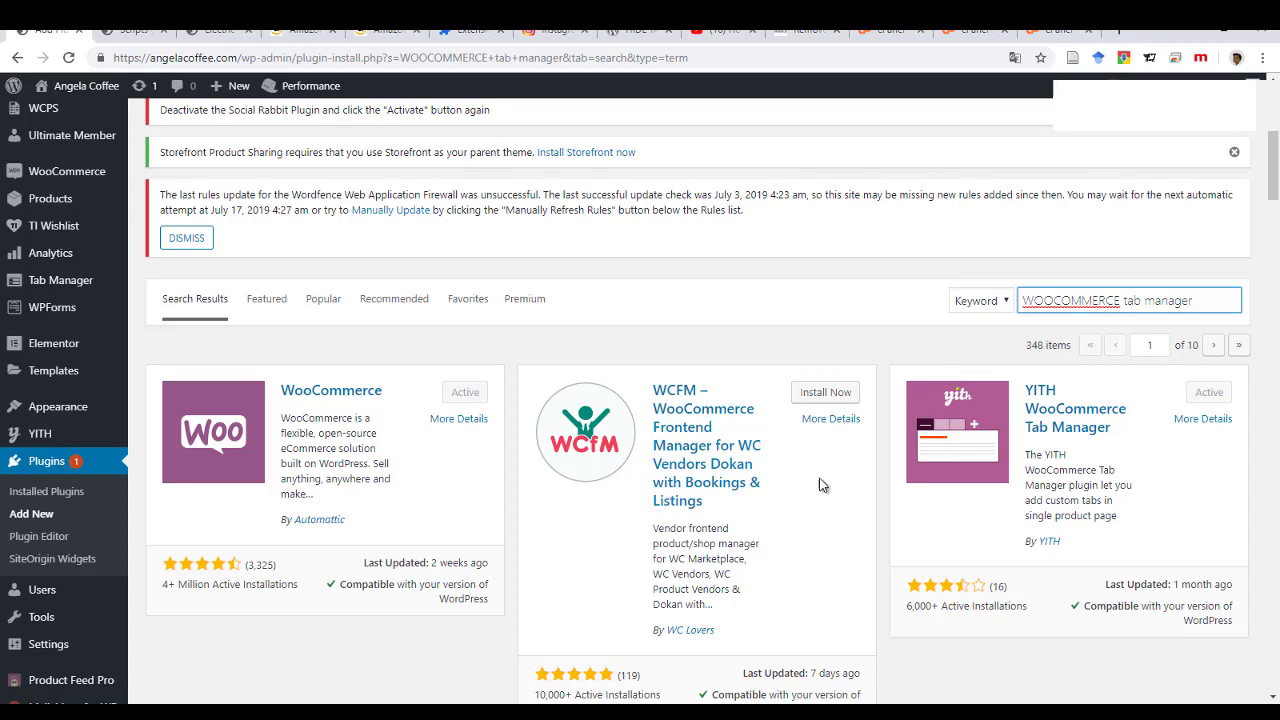
scroll(820, 485, down, 1)
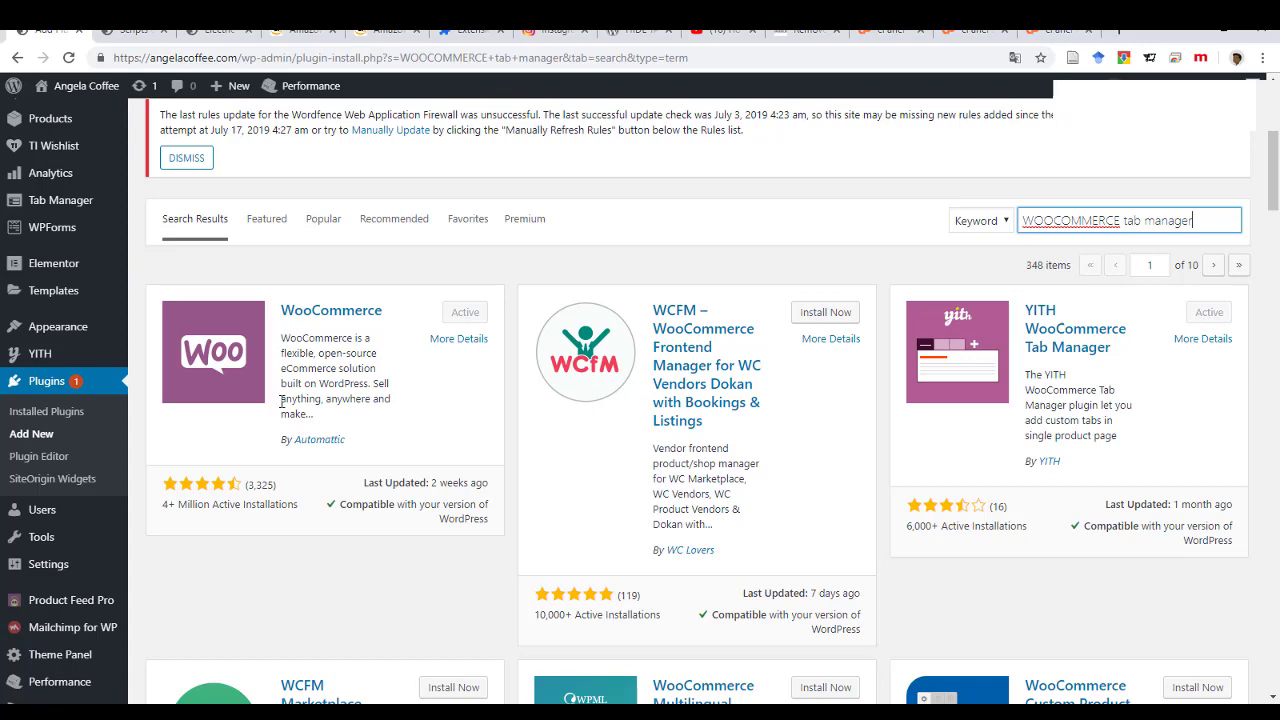
View the YITH Tab Manager general settings and its list of all tabs
scroll(334, 490, up, 3)
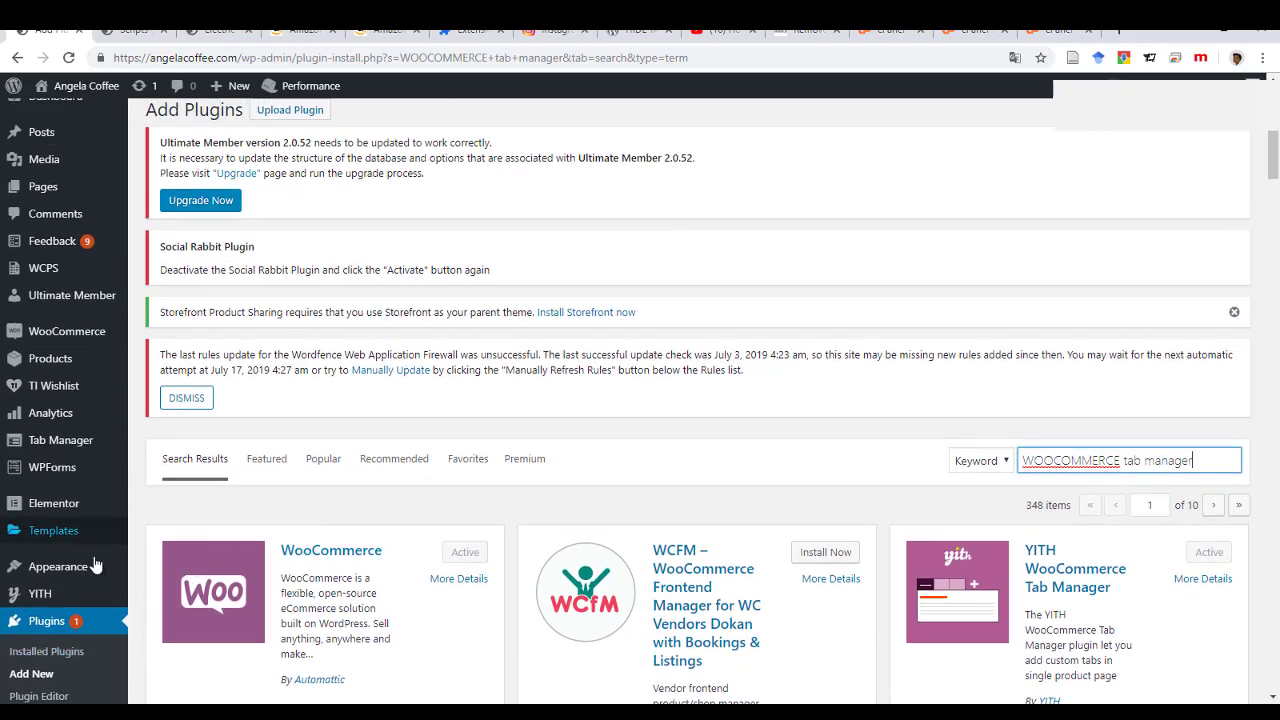
mouse_move(40, 598)
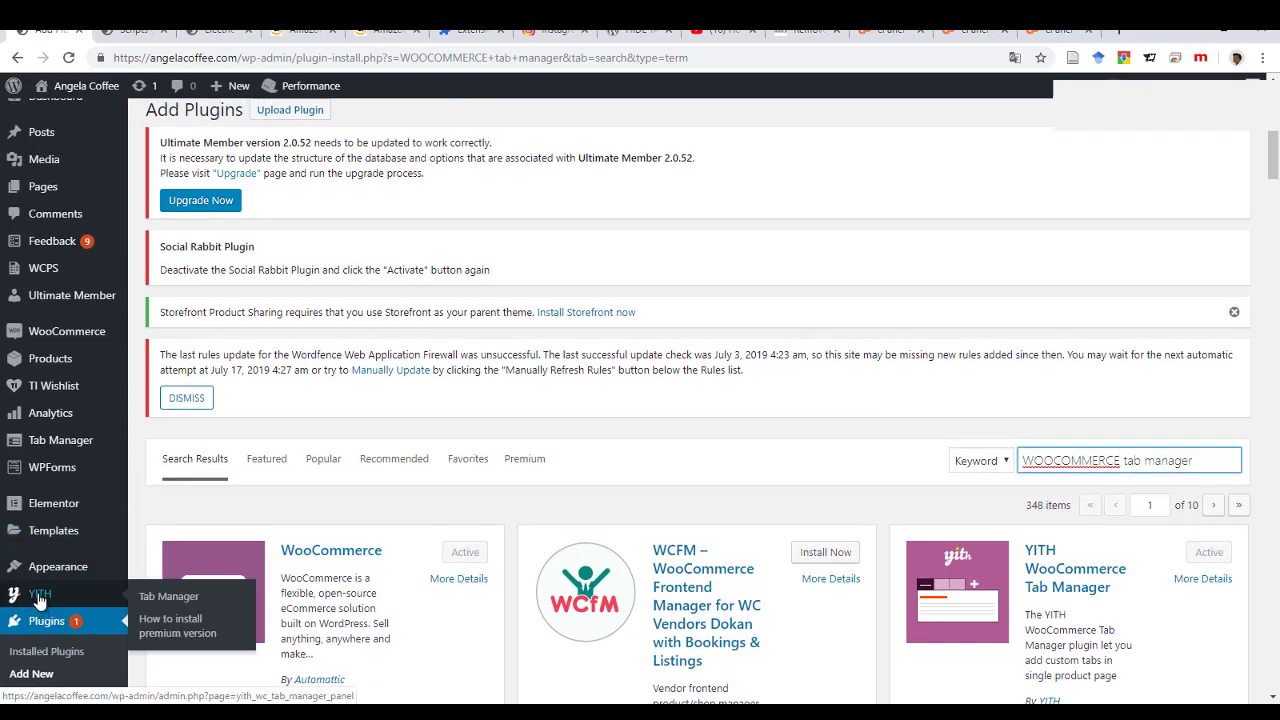
click(179, 596)
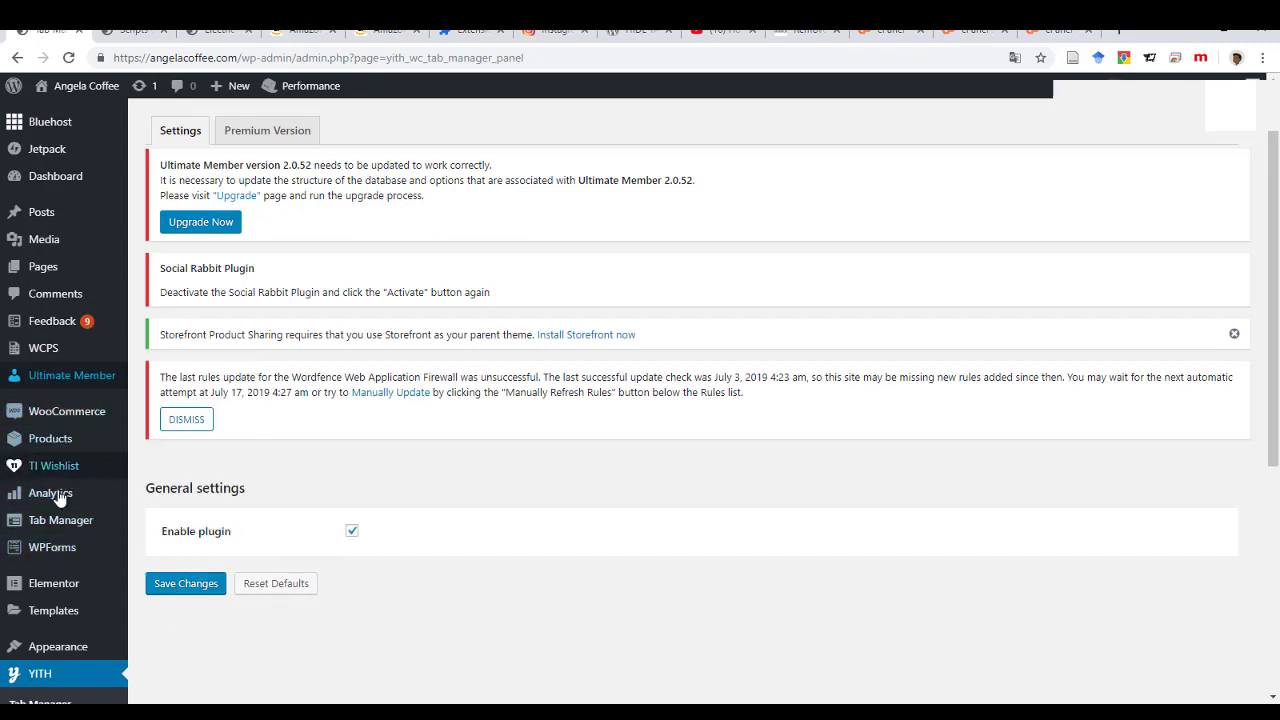
mouse_move(72, 527)
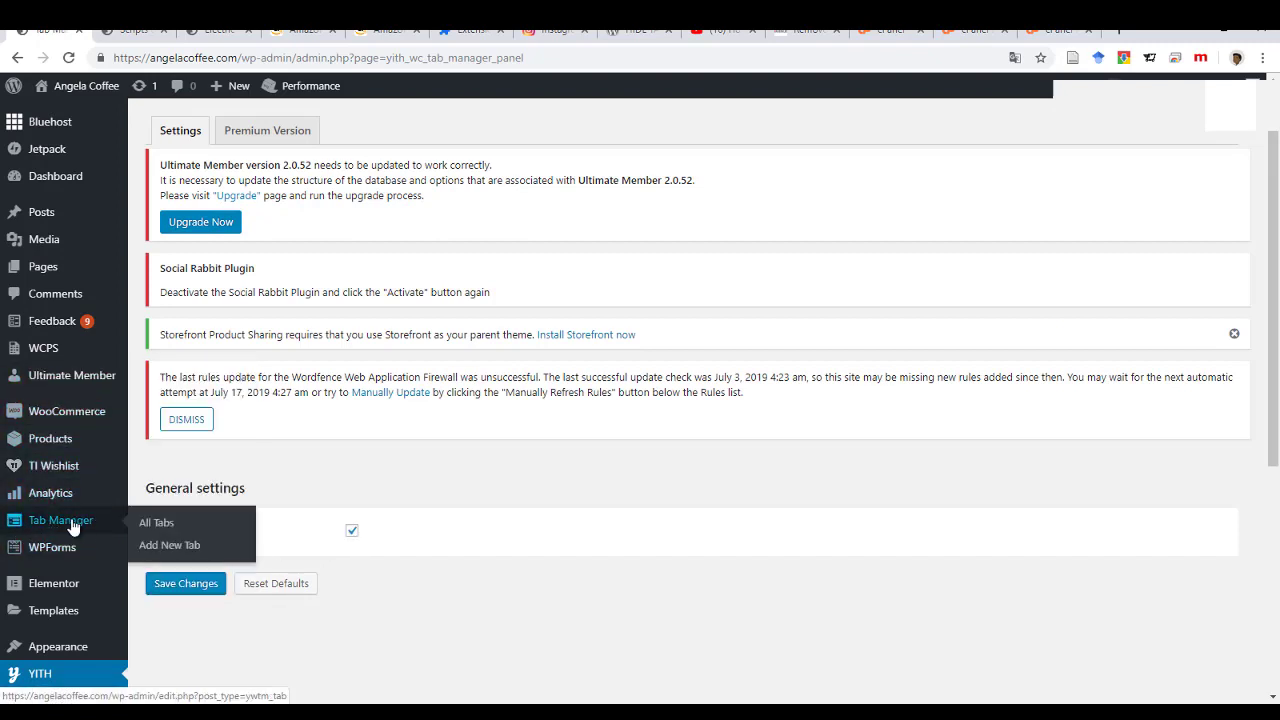
click(148, 523)
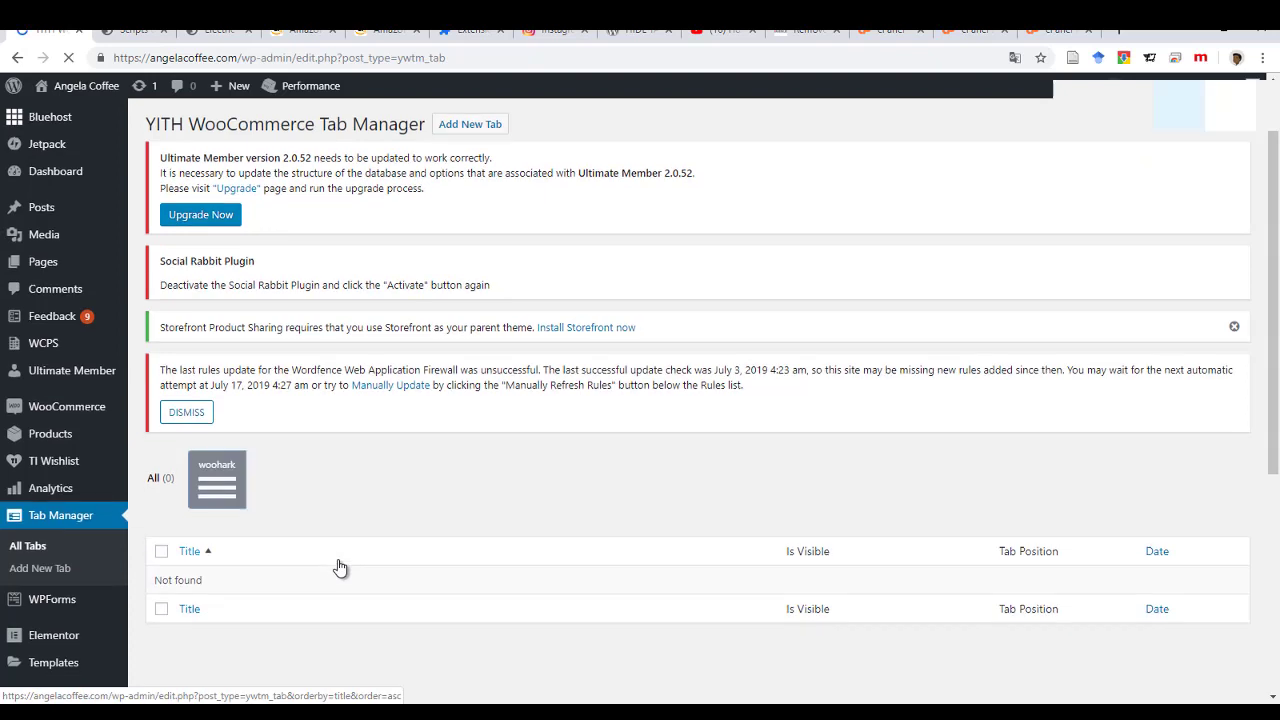
scroll(338, 567, down, 2)
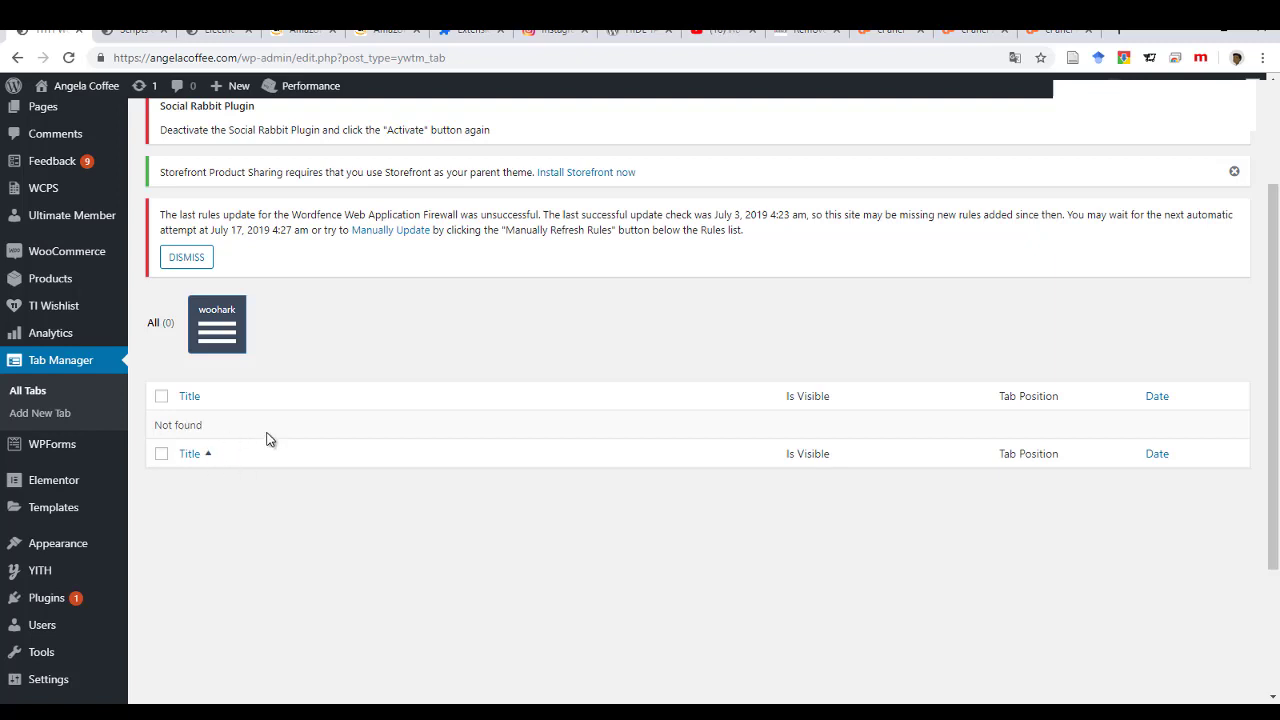
Open a new blank tab in Tab Manager and examine its title, content, Enable Tab and Tab Priority settings
click(55, 414)
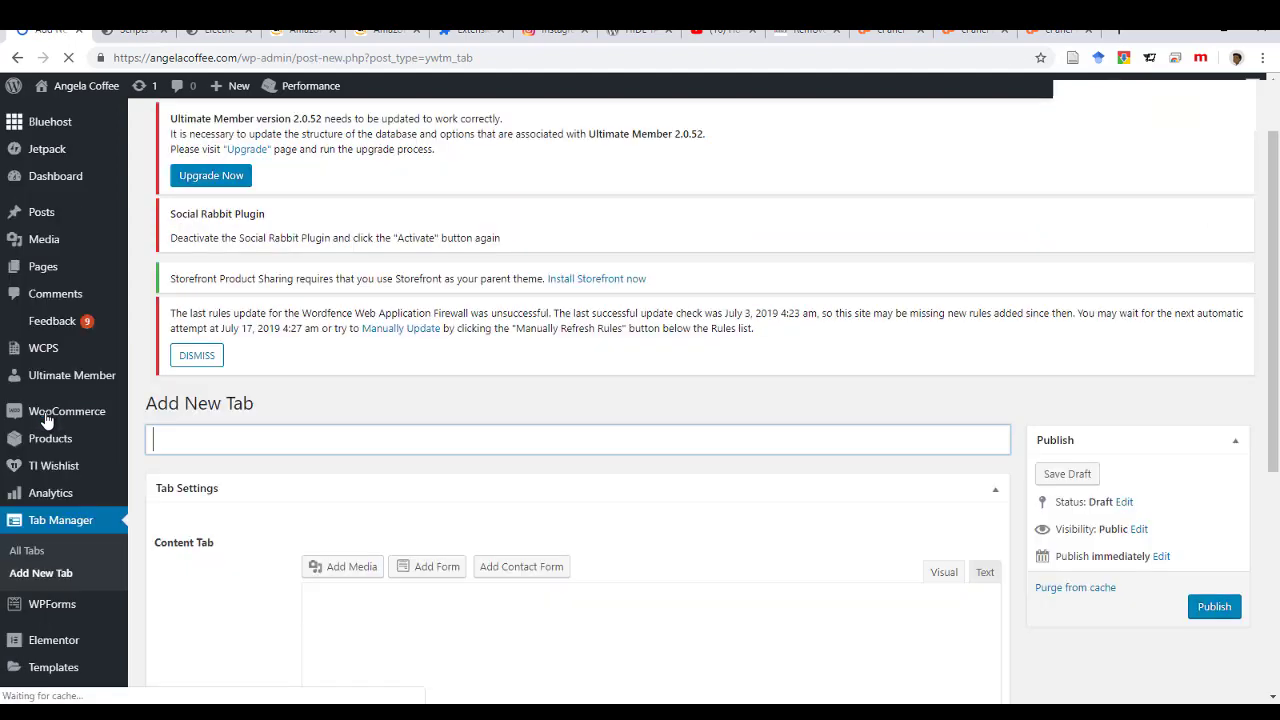
scroll(393, 501, down, 2)
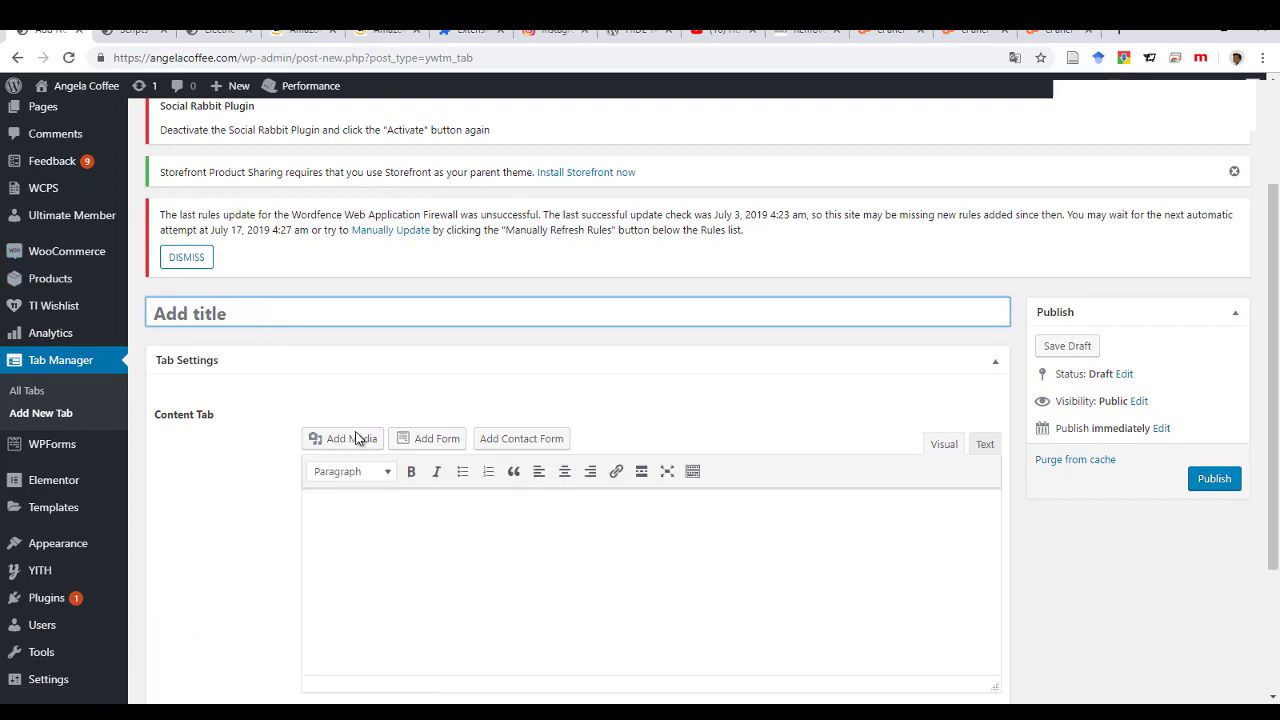
scroll(474, 556, down, 2)
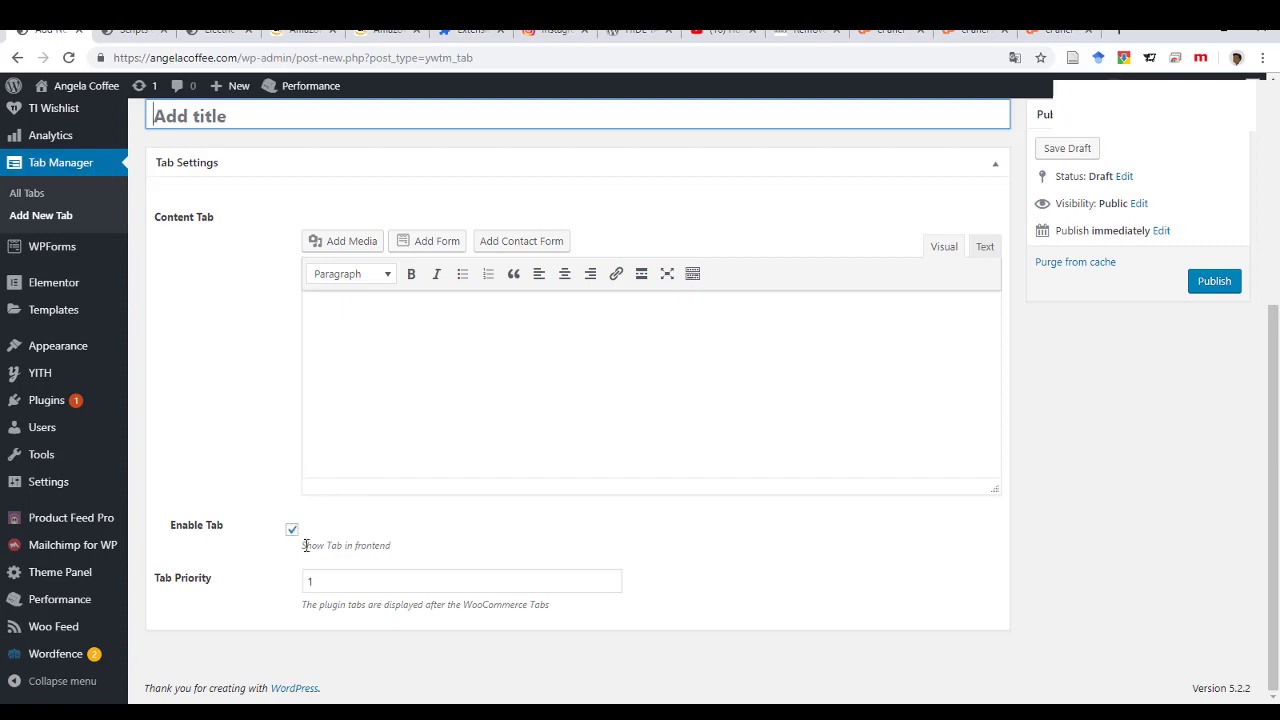
scroll(993, 408, up, 3)
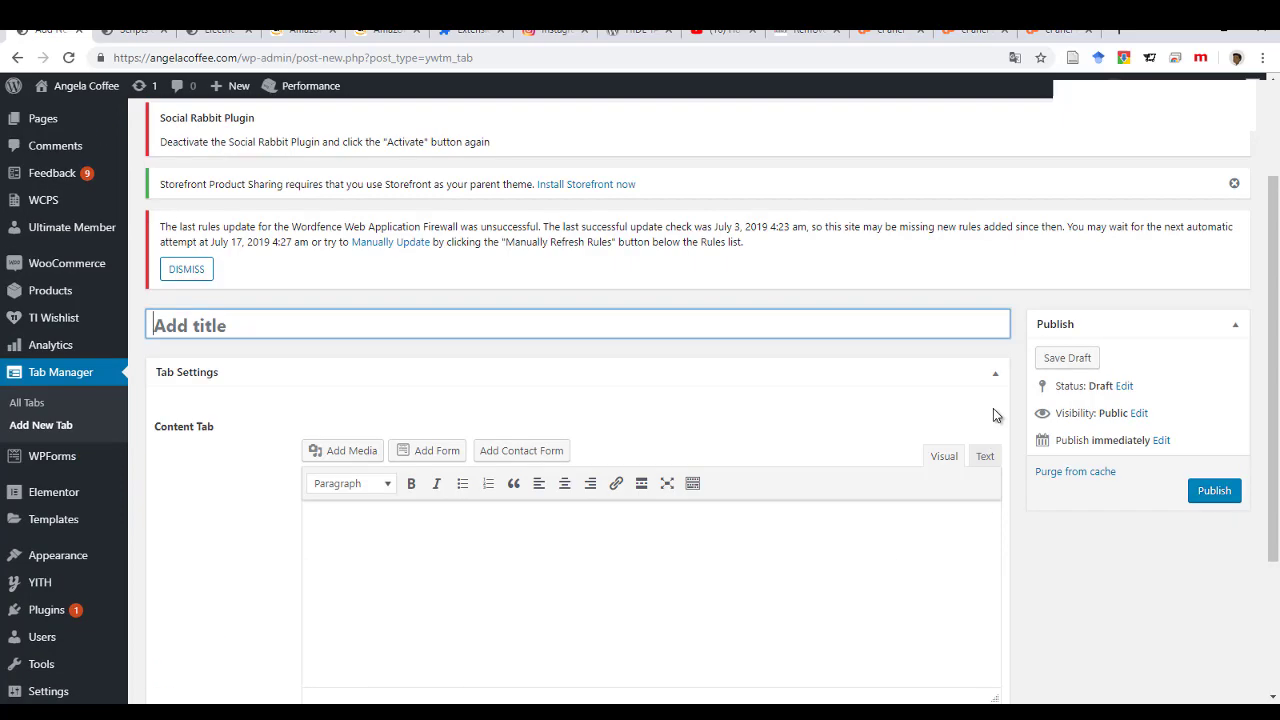
scroll(595, 516, down, 3)
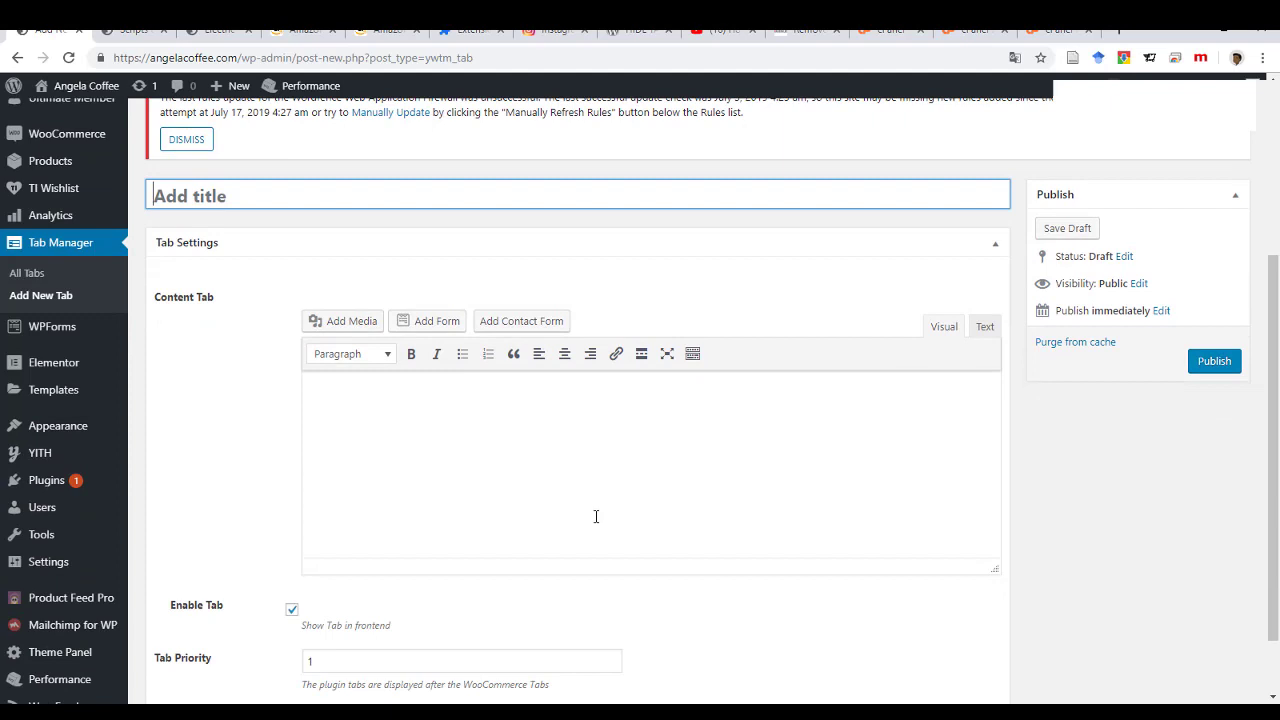